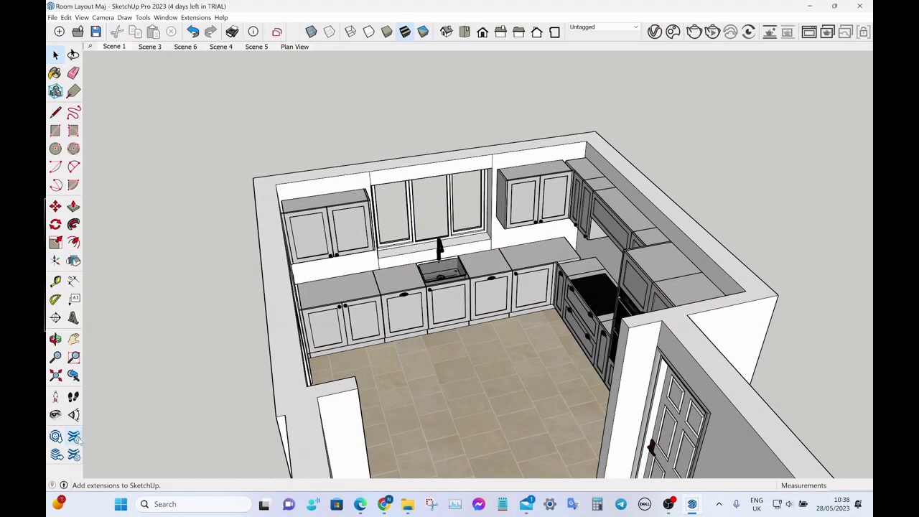
Step: Look up Profile Builder 3 in the Extension Warehouse, view its details page and close the warehouse
click(277, 32)
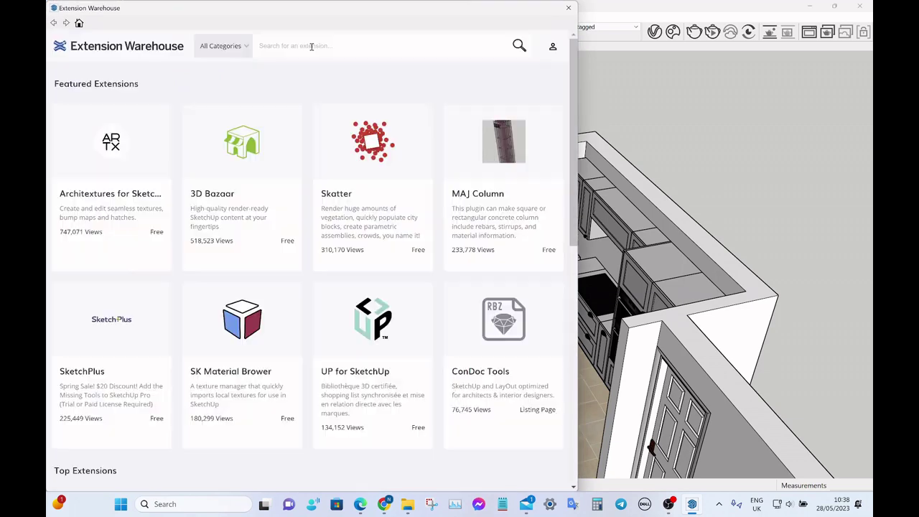
click(314, 48)
text(profile)
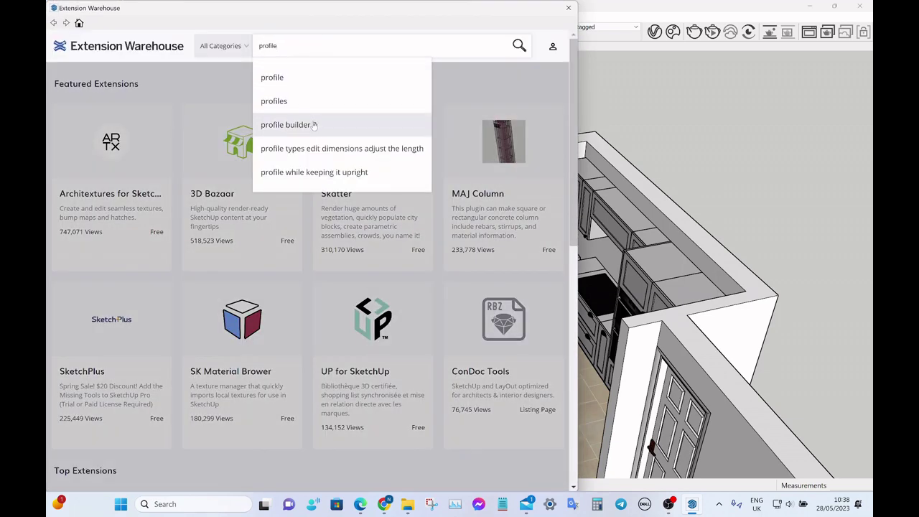
click(314, 125)
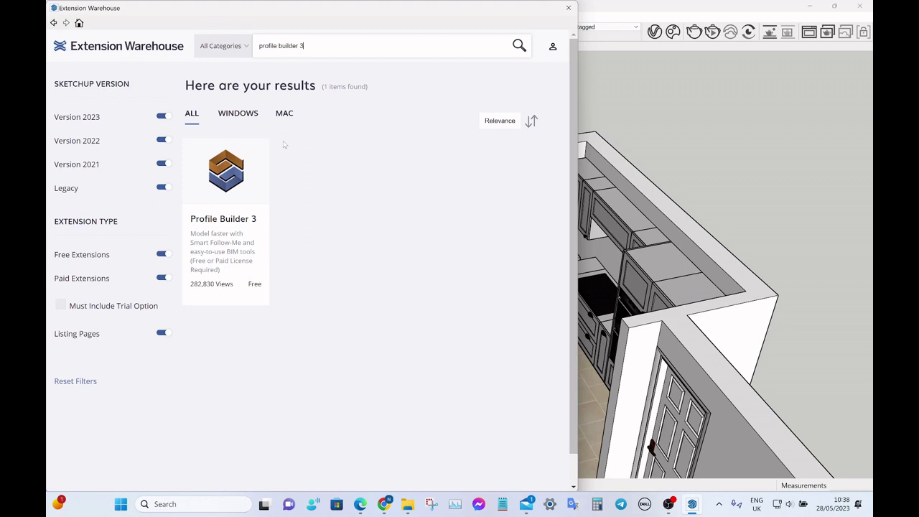
click(230, 167)
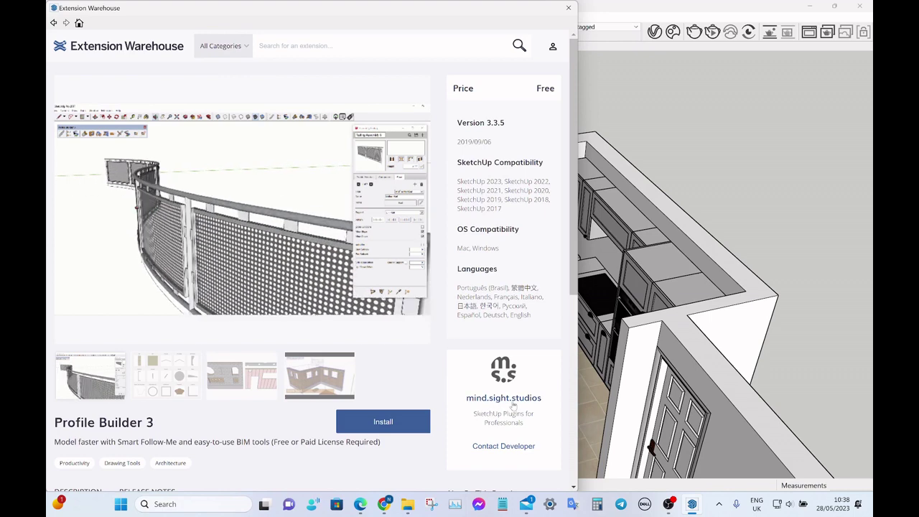
click(568, 7)
Step: Show the Profile Builder 3 toolbar
click(197, 18)
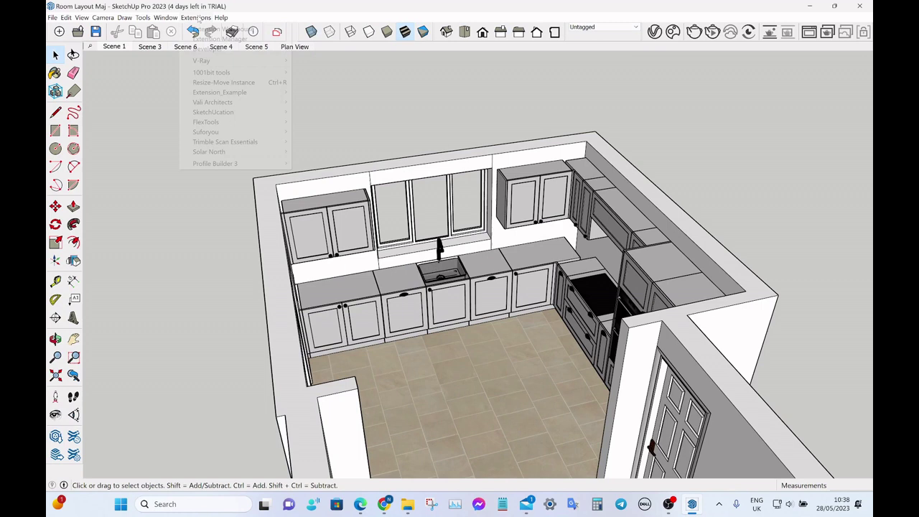
click(314, 34)
right_click(316, 34)
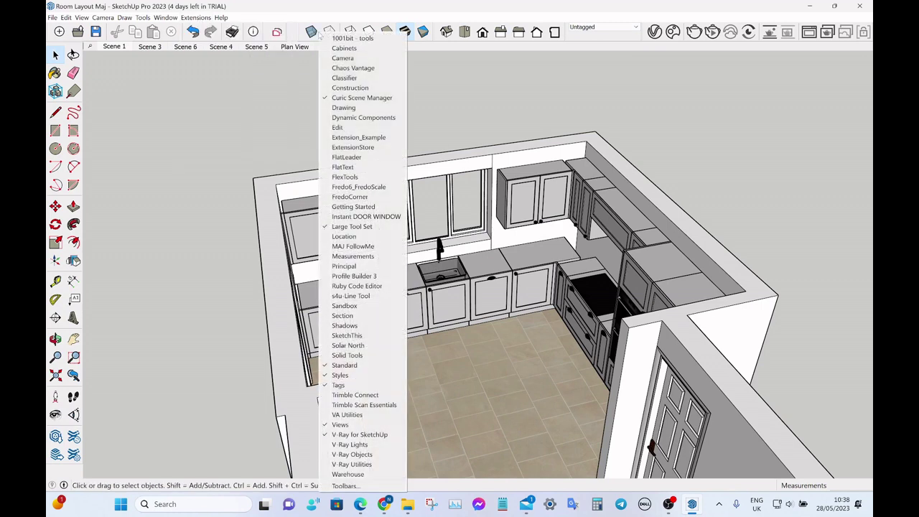
click(348, 276)
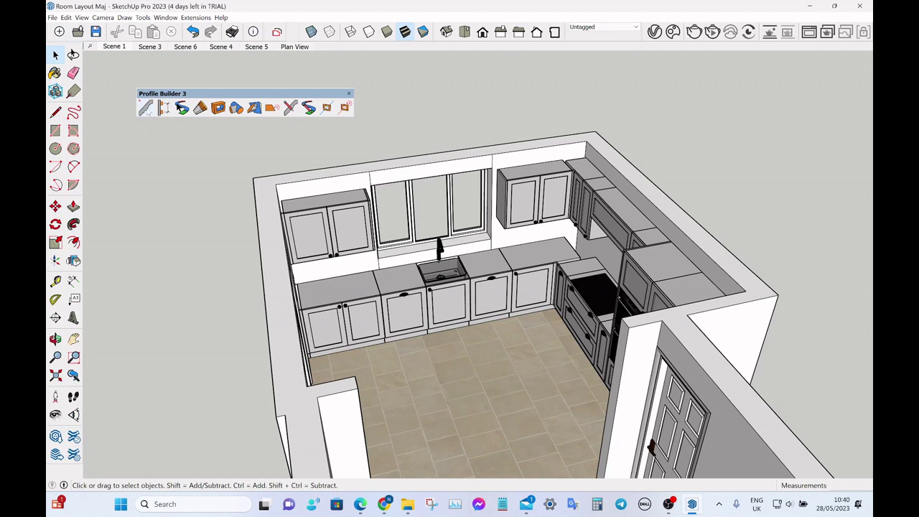
Step: Load the Crown4 profile from the Profile Examples library into the profile settings
click(146, 107)
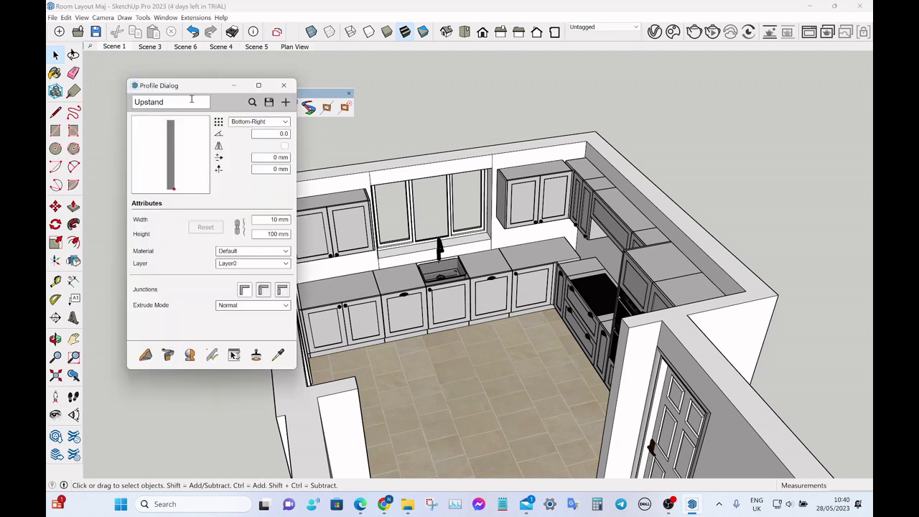
click(252, 102)
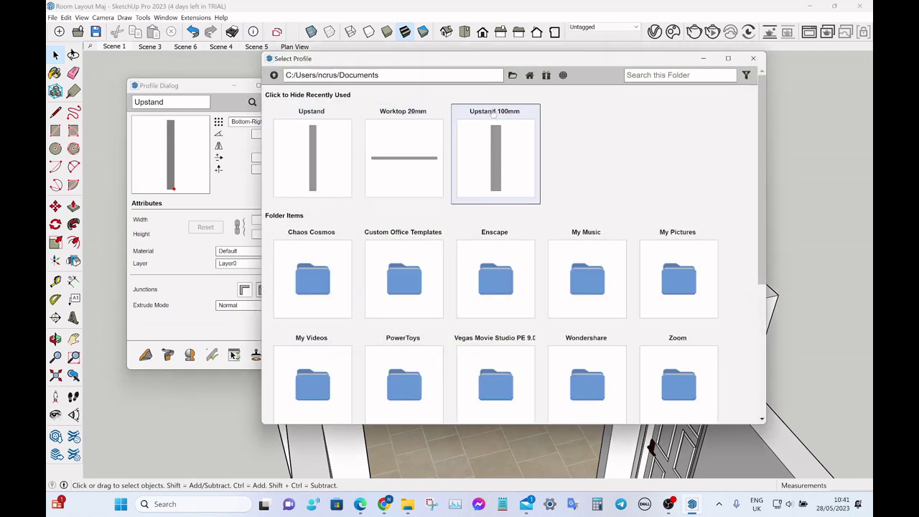
click(545, 76)
scroll(571, 272, down, 3)
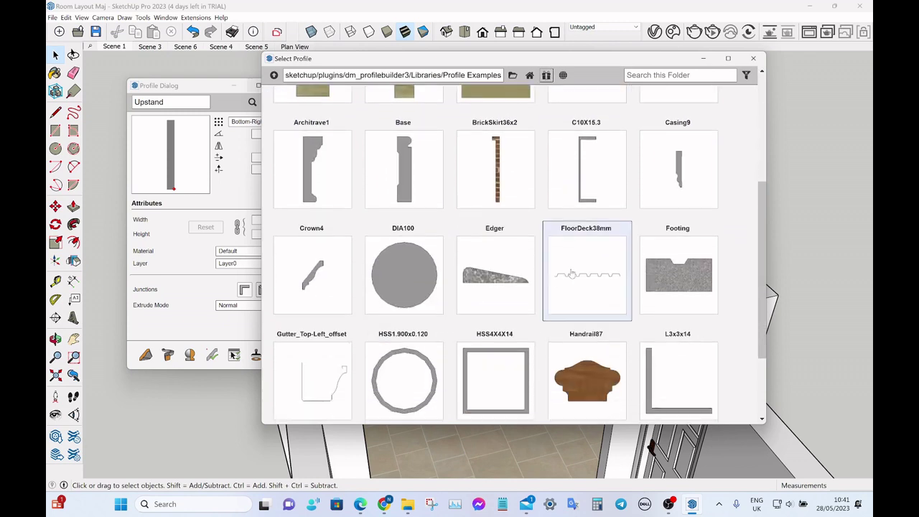
scroll(571, 272, down, 2)
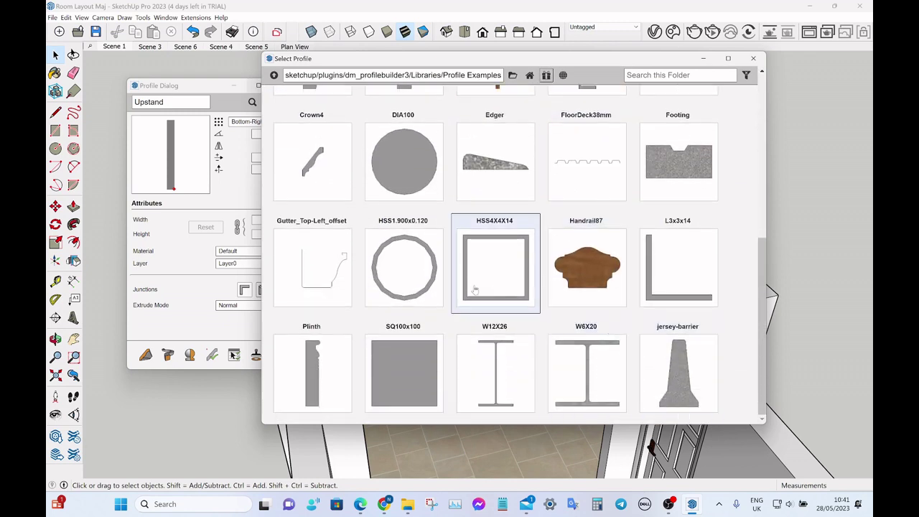
scroll(478, 287, up, 5)
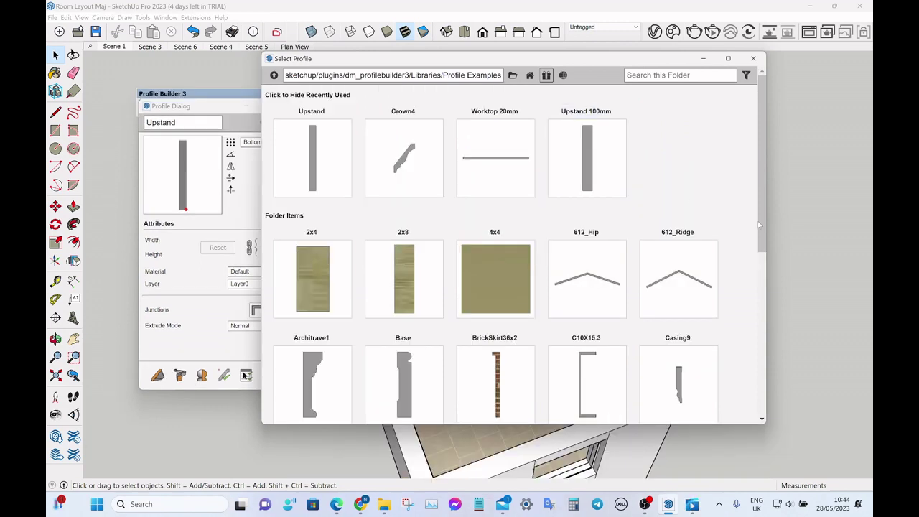
drag(760, 226, 764, 346)
click(308, 264)
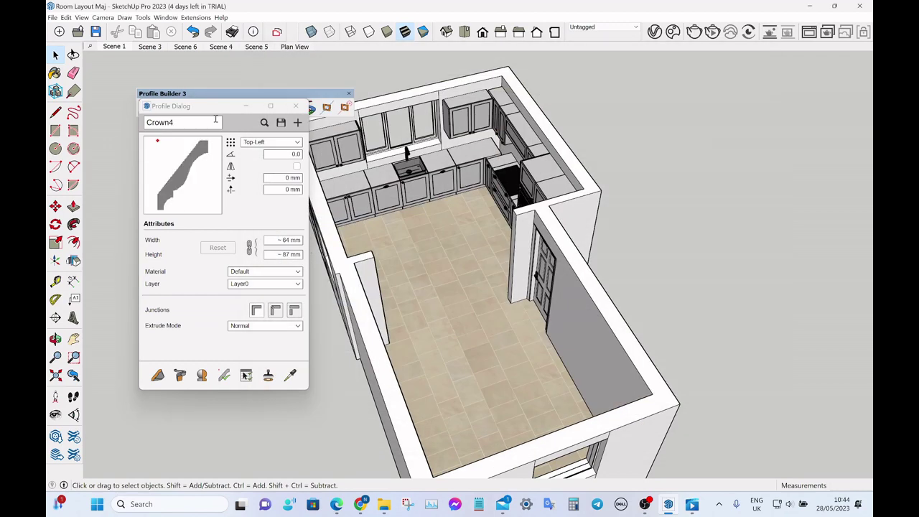
Step: Build the Crown4 profile as a cornice along the inner top edges of the kitchen walls, around the pillar and along the door wall
drag(216, 93, 177, 90)
click(240, 125)
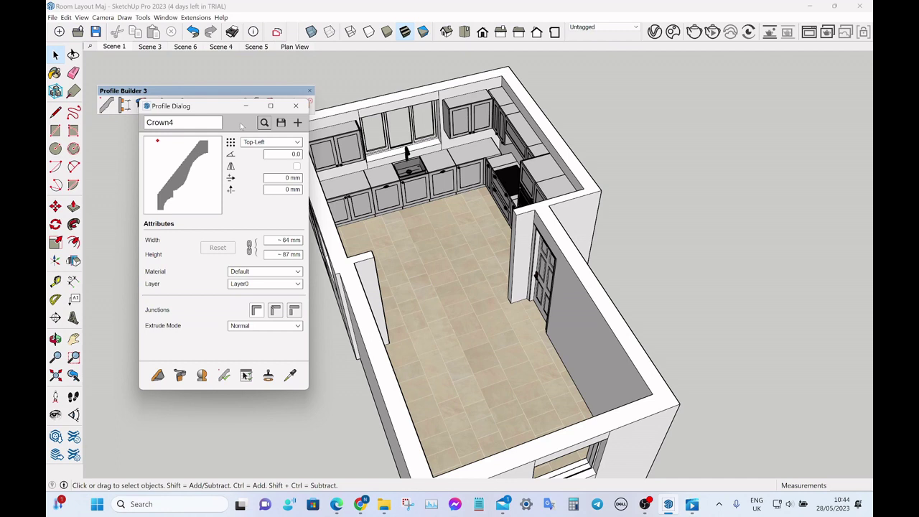
click(159, 380)
scroll(656, 335, down, 3)
scroll(414, 190, up, 5)
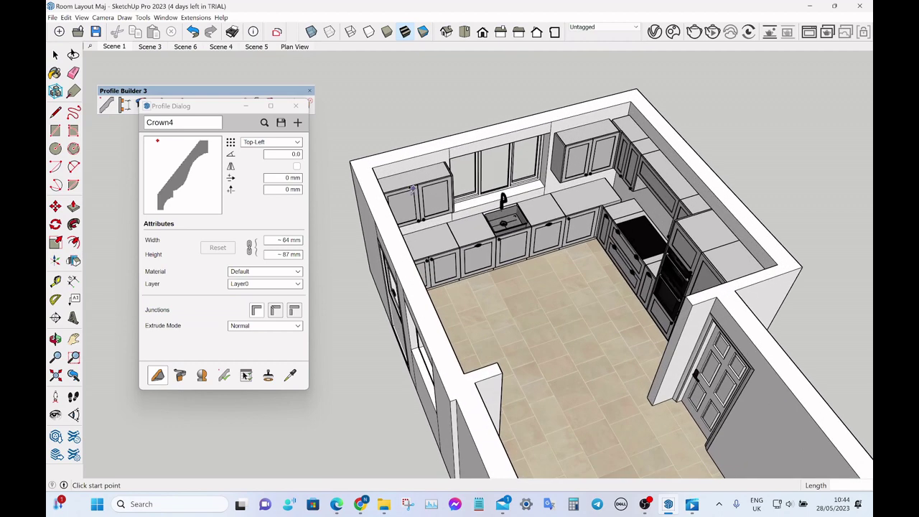
click(372, 168)
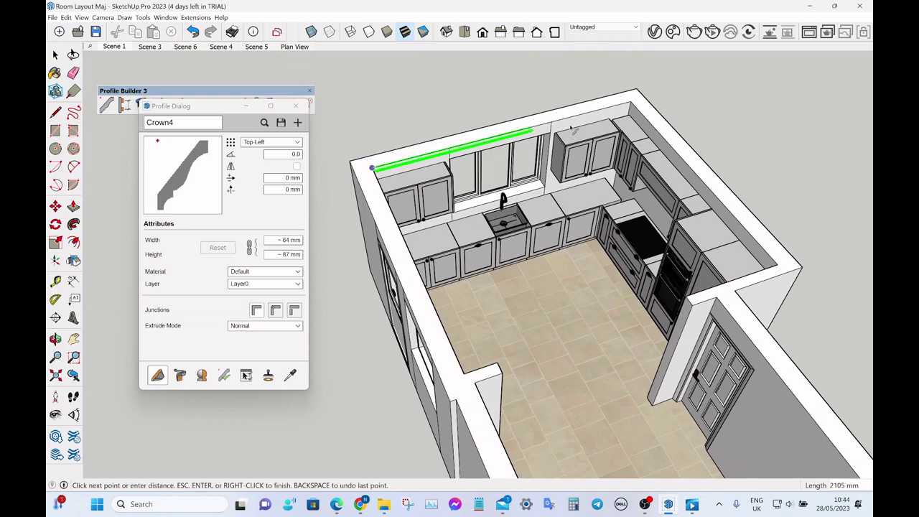
click(631, 106)
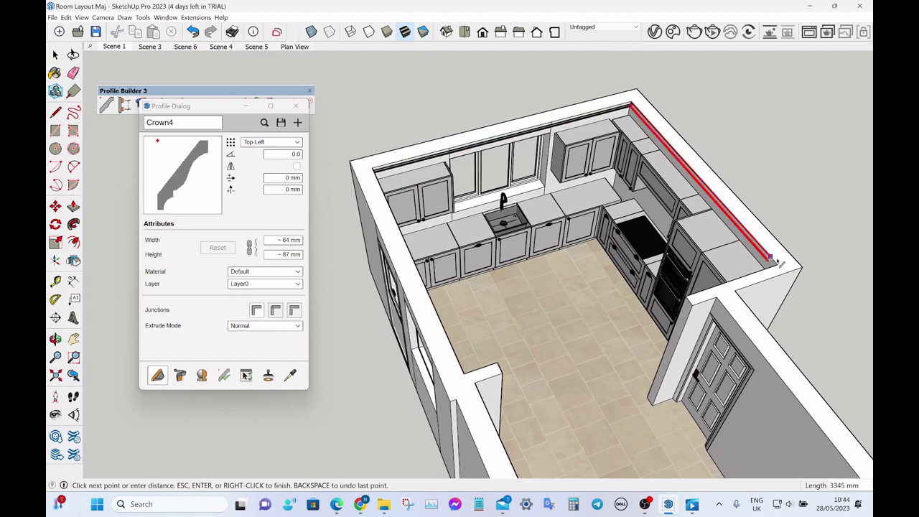
click(772, 262)
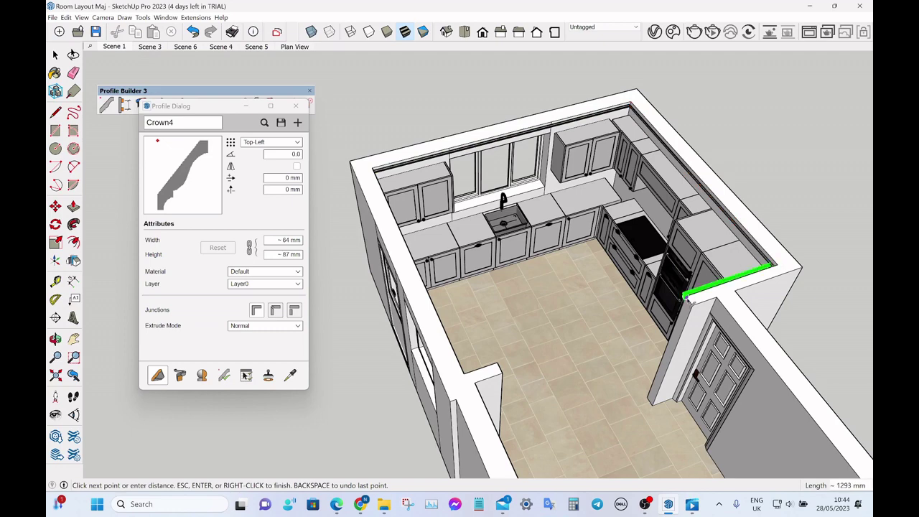
click(686, 296)
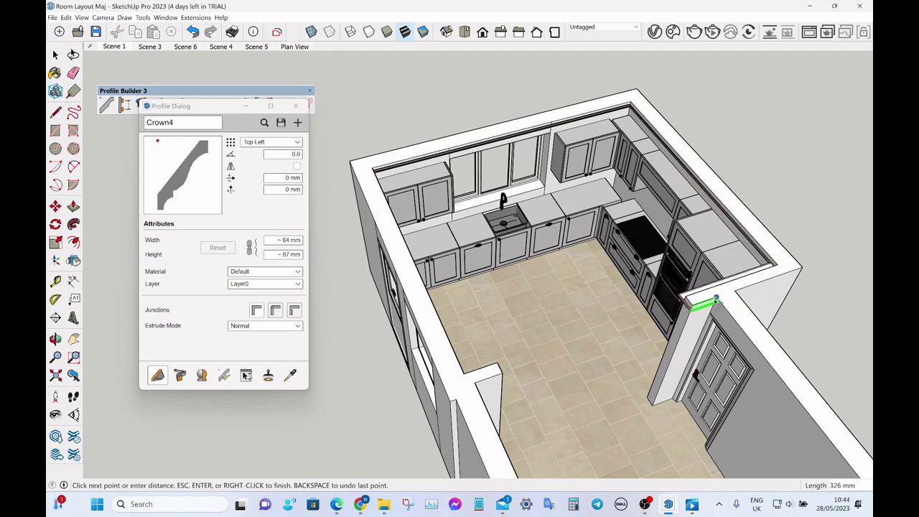
scroll(589, 251, down, 3)
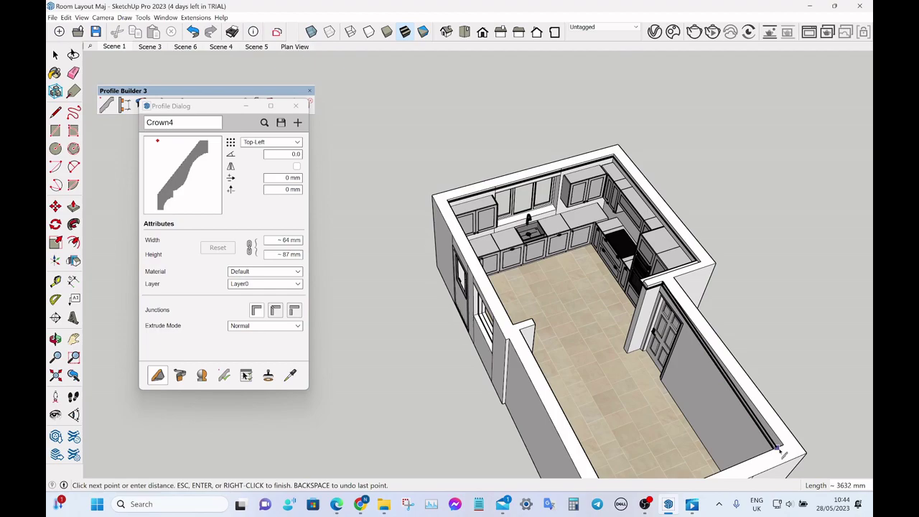
click(782, 447)
key(Return)
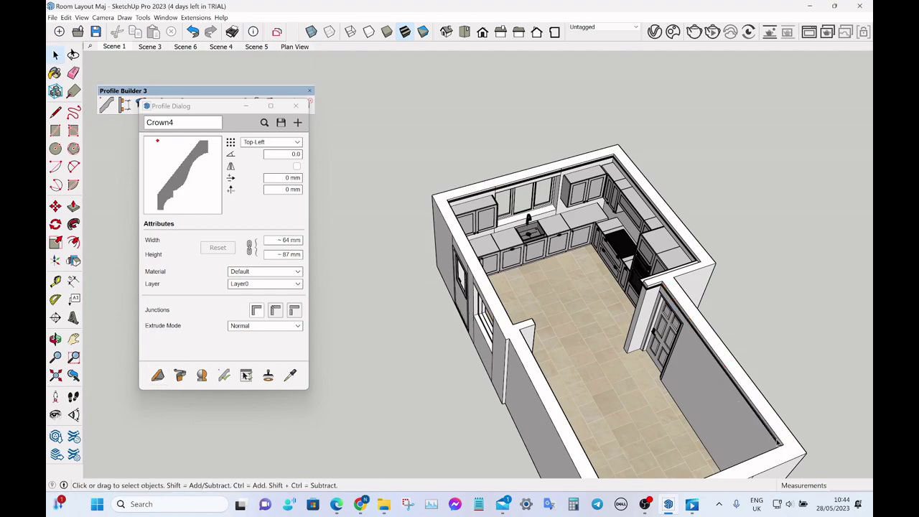
Step: Examine the cornice's corners around the pillar up close and select the whole run to check its path
scroll(778, 439, up, 3)
middle_drag(775, 410, 618, 173)
scroll(611, 170, up, 4)
scroll(610, 170, up, 8)
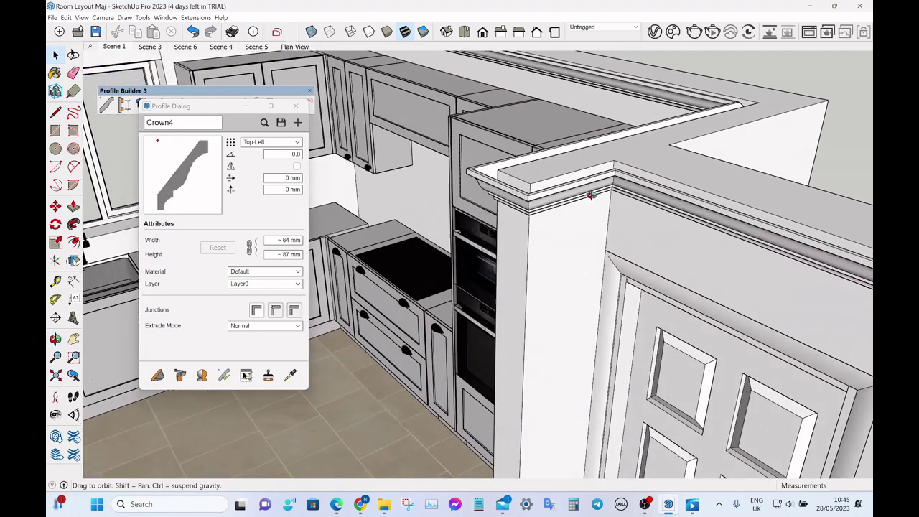
scroll(507, 222, down, 8)
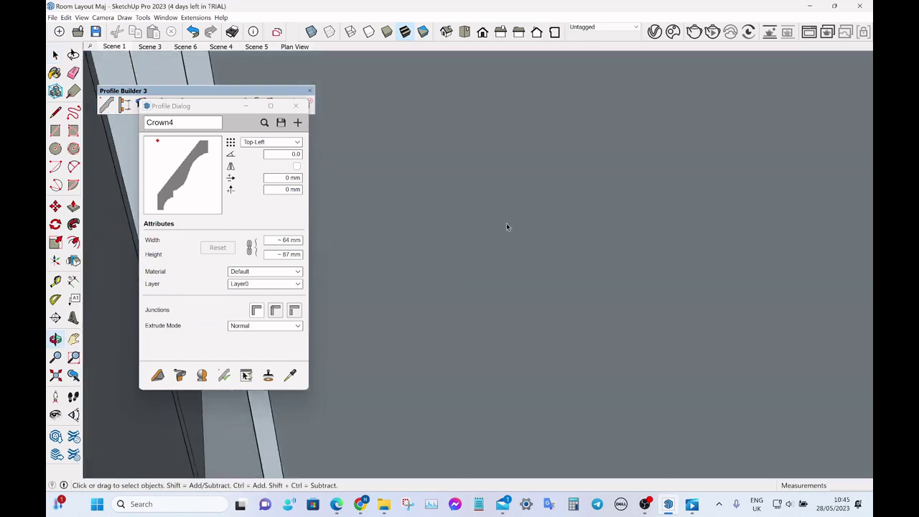
scroll(472, 293, down, 7)
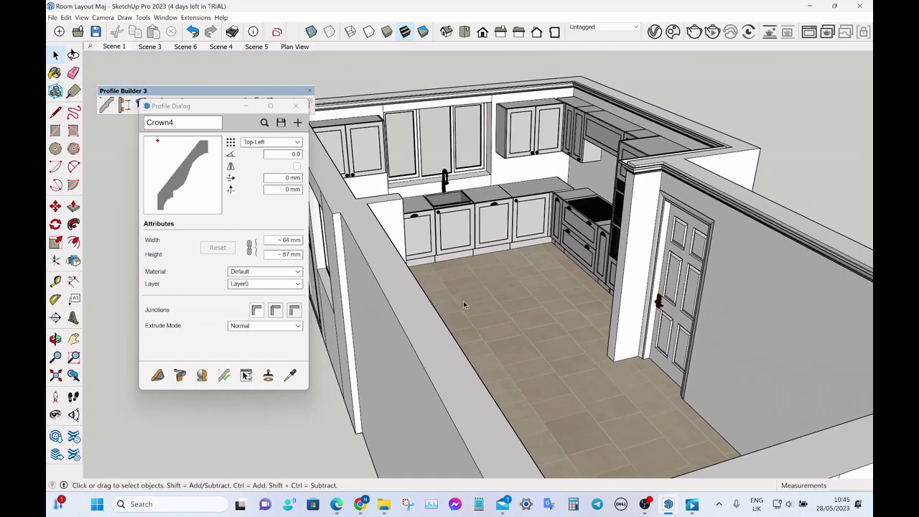
middle_drag(675, 135, 580, 157)
scroll(557, 219, up, 3)
click(545, 221)
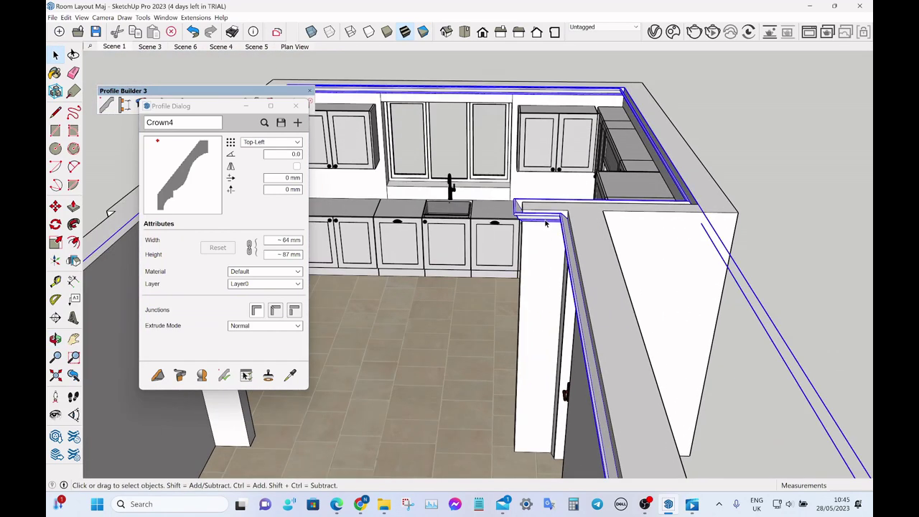
middle_drag(546, 224, 703, 134)
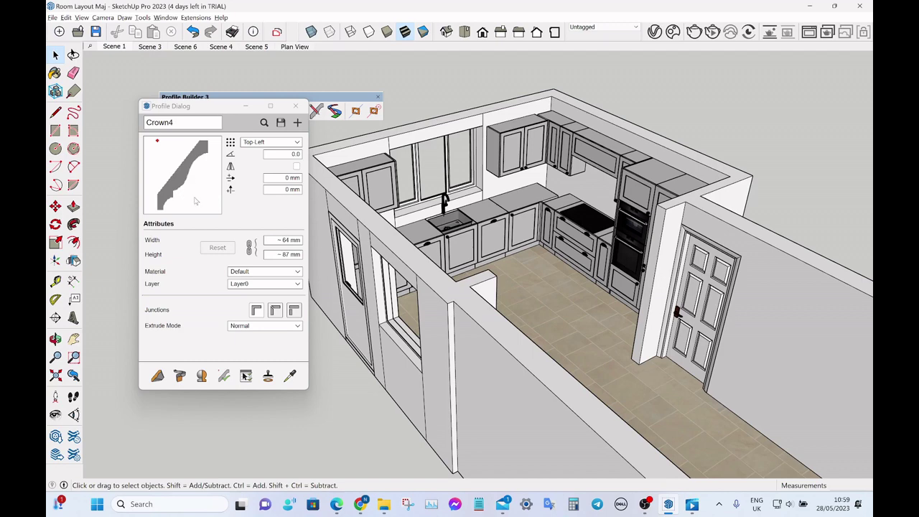
Step: Switch to the Plan View scene and draw a 50 x 50 mm square in the empty space outside the walls
mouse_move(508, 223)
middle_down()
mouse_move(545, 220)
mouse_move(503, 221)
middle_up()
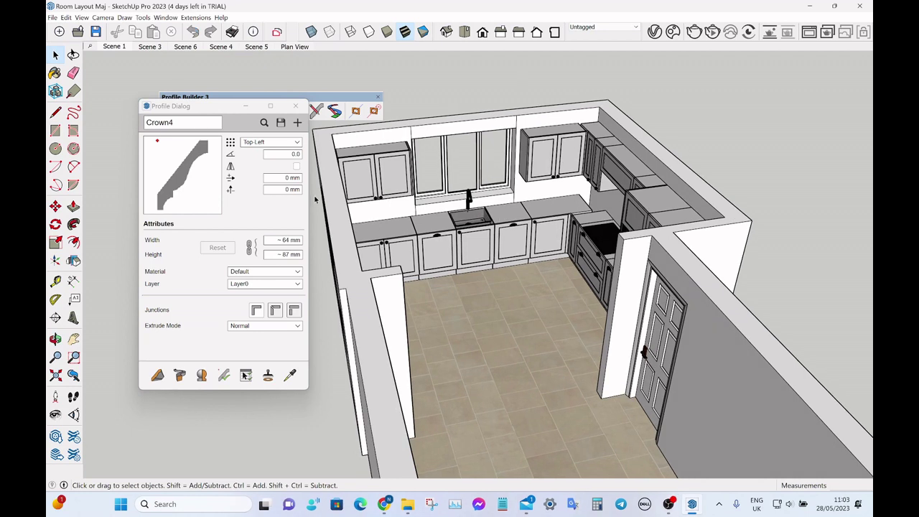
click(295, 47)
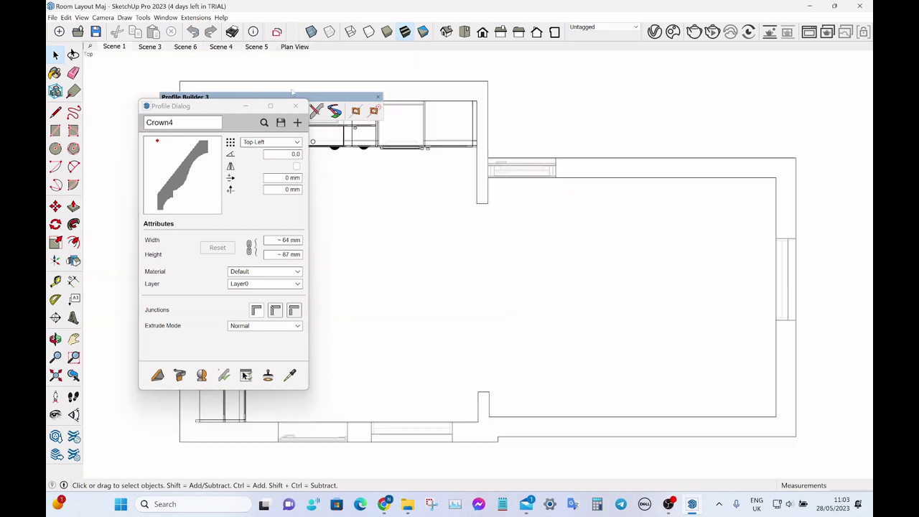
key(r)
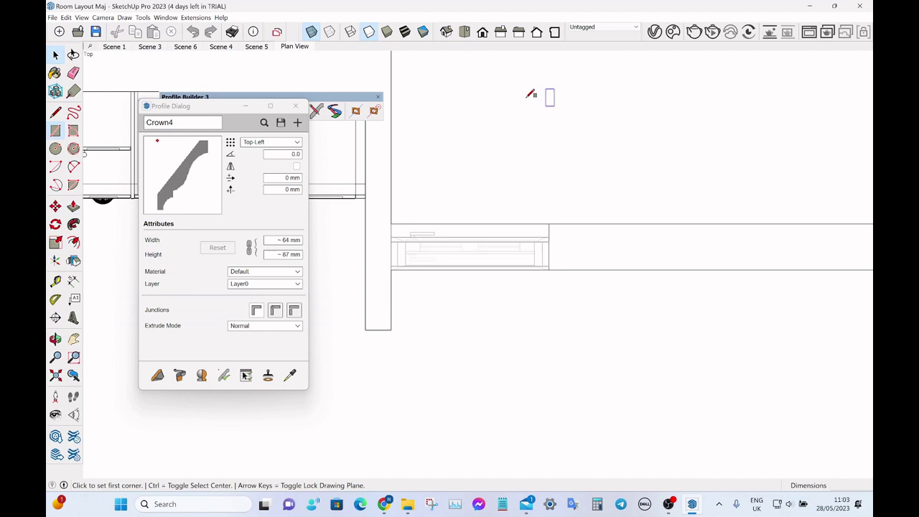
click(526, 97)
click(561, 138)
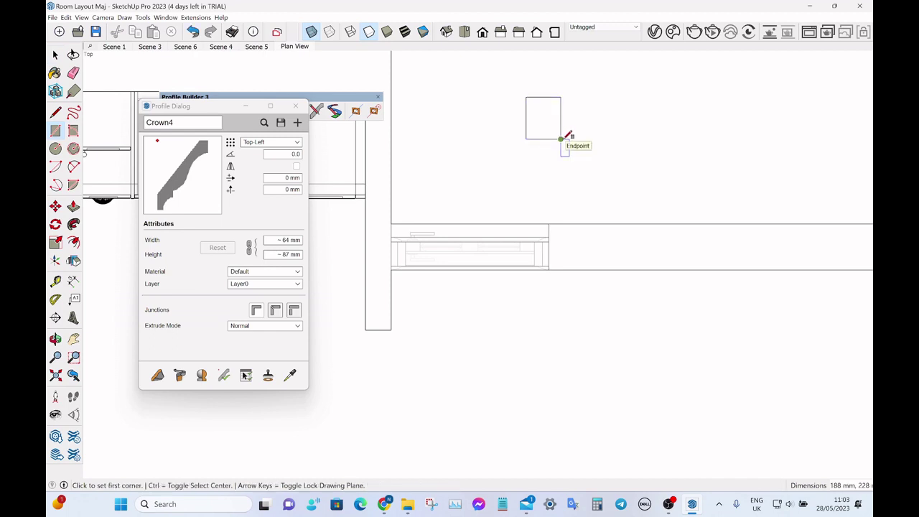
text(50,50)
key(Return)
key(space)
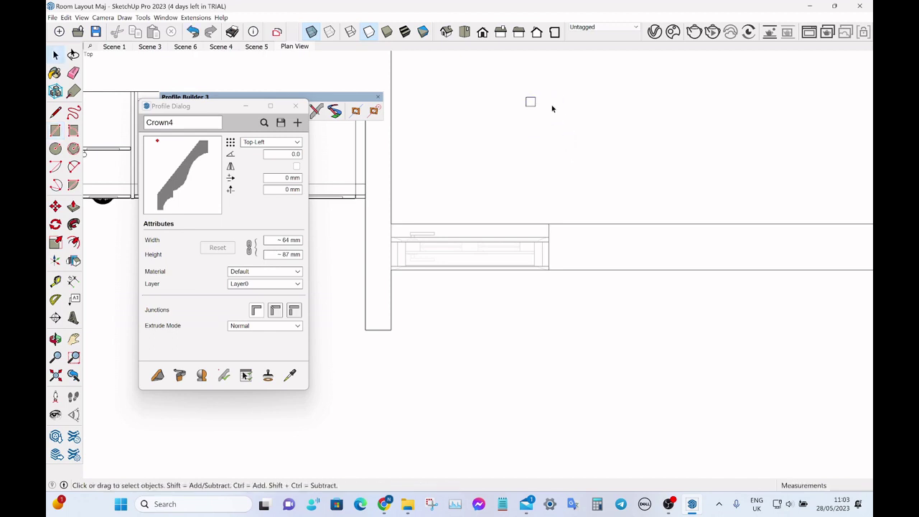
Step: Draw a small step near the square's upper-left corner, with a horizontal line about 3 mm long followed by a short vertical line down
scroll(542, 114, up, 10)
scroll(535, 117, up, 3)
key(l)
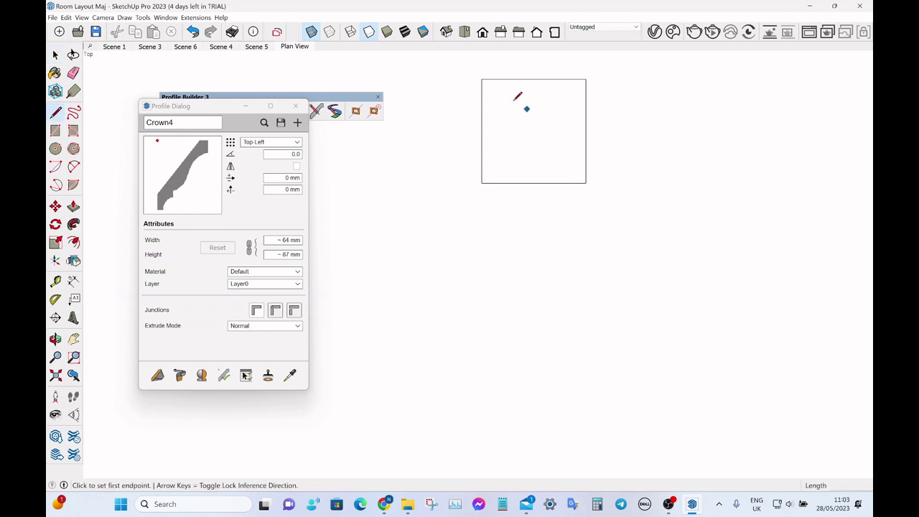
scroll(482, 84, up, 4)
click(479, 83)
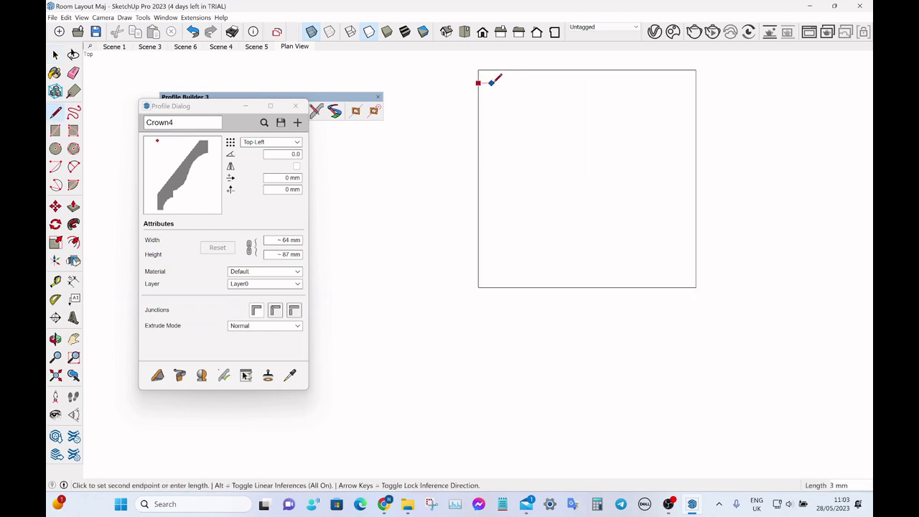
click(492, 99)
key(space)
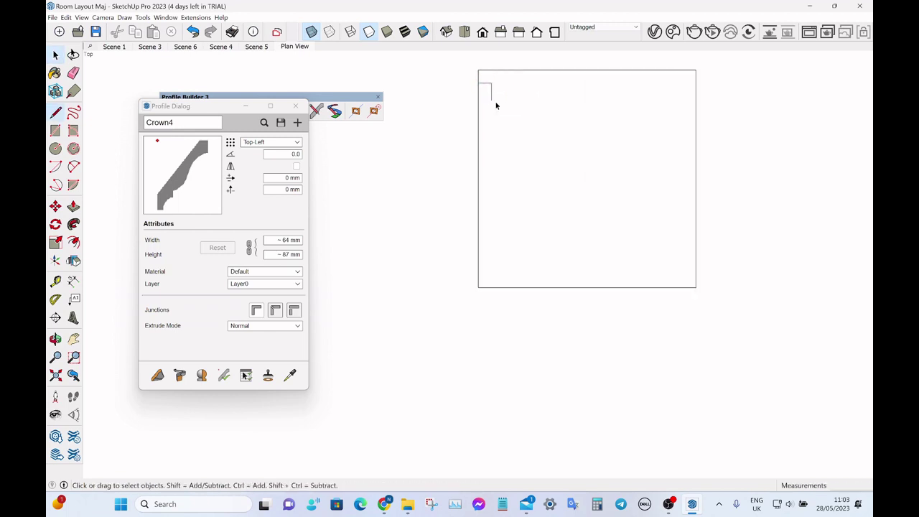
Step: Draw a stepped outline up from the square's lower edge, with a 5 mm vertical, a small square notch toward the left and a short vertical above
key(l)
click(606, 287)
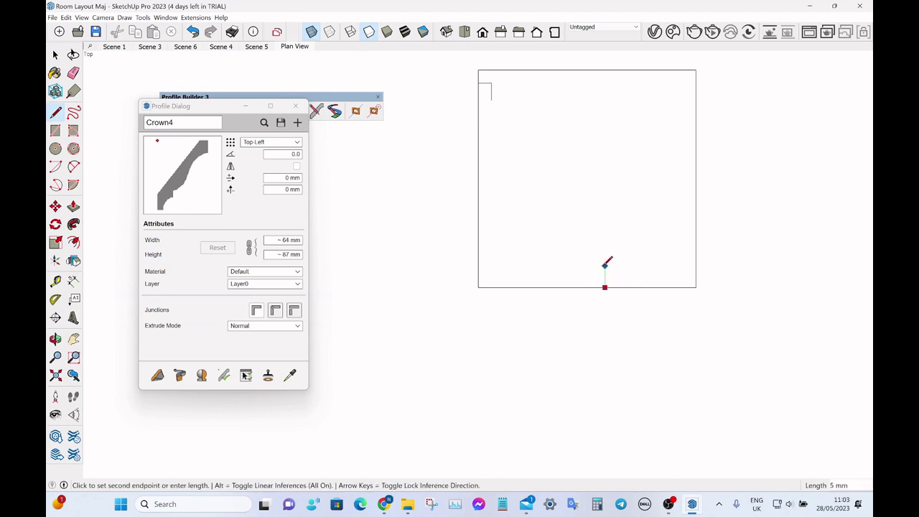
click(605, 266)
click(587, 266)
click(587, 248)
click(605, 248)
click(605, 236)
key(space)
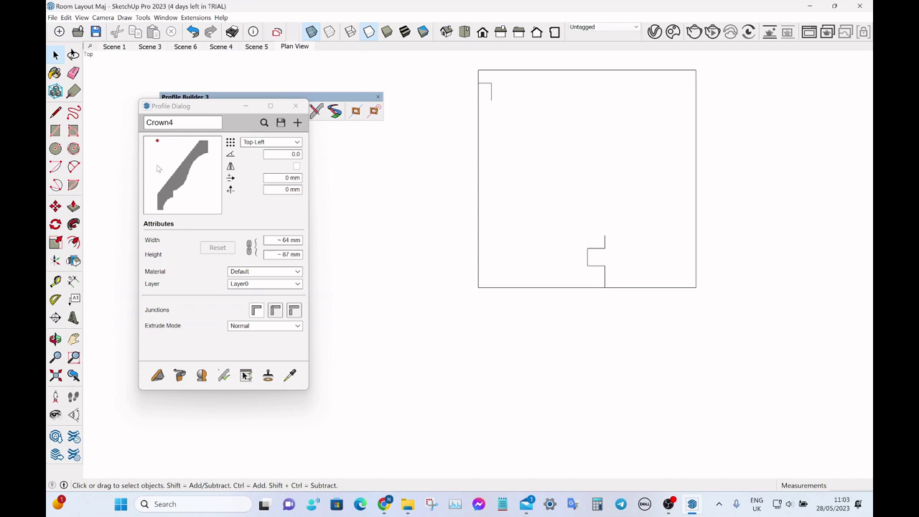
Step: Join the end of the upper-left step to the end of the lower outline with a two-point arc bulging toward the square's upper-right corner
click(73, 165)
click(491, 100)
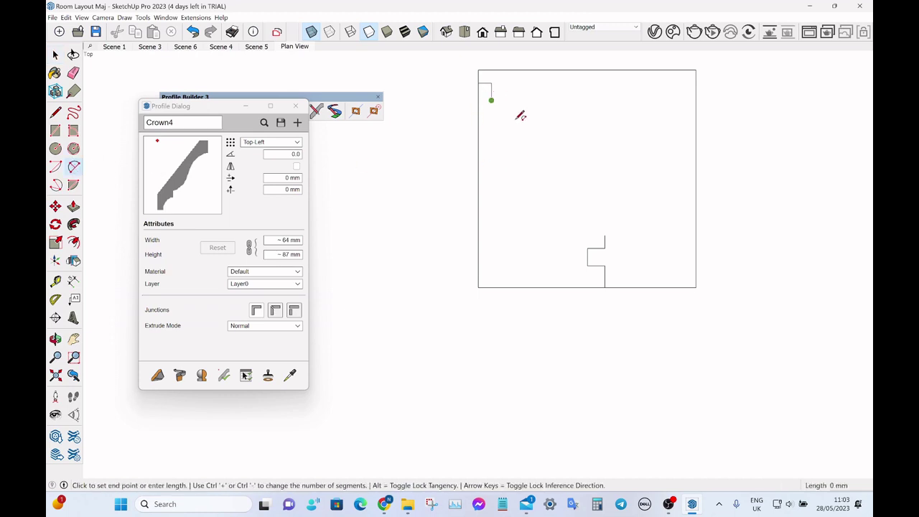
click(605, 234)
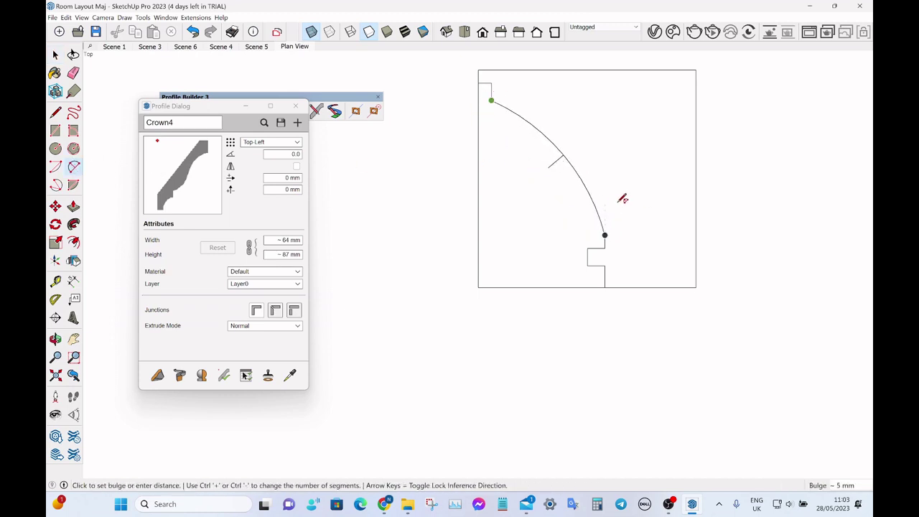
click(617, 202)
key(space)
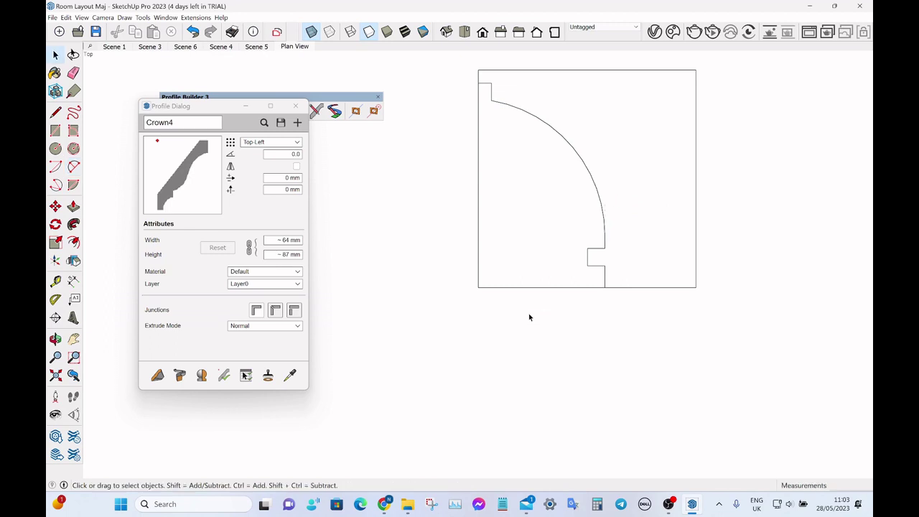
Step: Delete the square's leftover left and bottom edges outside the cornice outline
drag(529, 314, 446, 233)
key(Delete)
scroll(504, 299, down, 2)
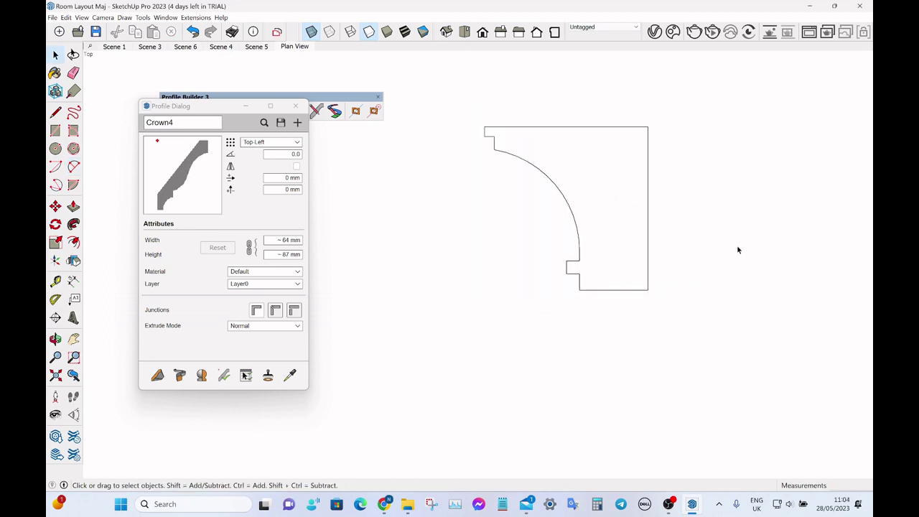
Step: Create a new Profile Builder profile from the cornice face and name it Cornice1
click(624, 206)
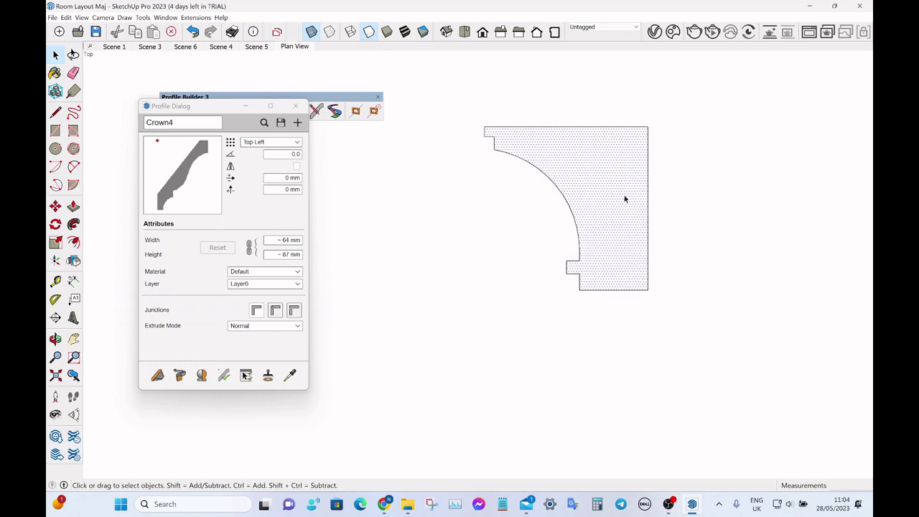
click(298, 124)
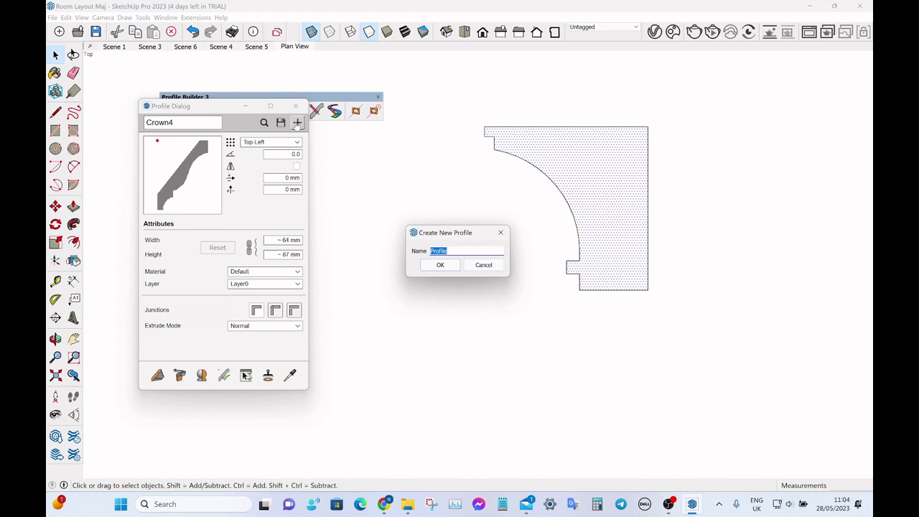
text(Cornice1)
click(439, 265)
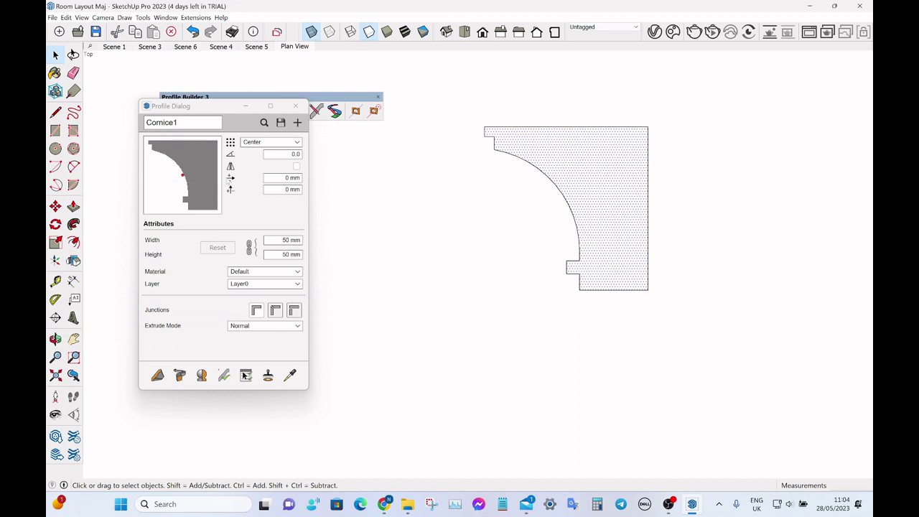
Step: Set the Cornice1 profile's placement point to Bottom-Right and mirror the profile
click(278, 146)
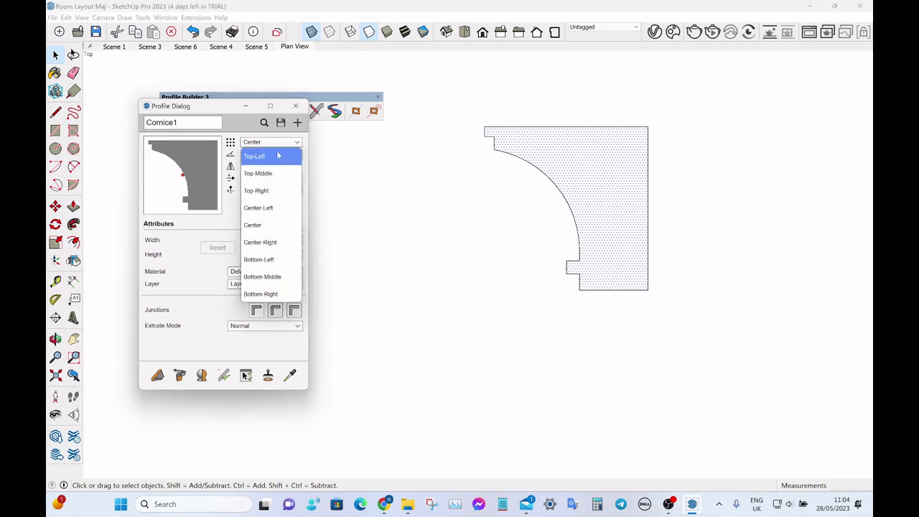
click(280, 289)
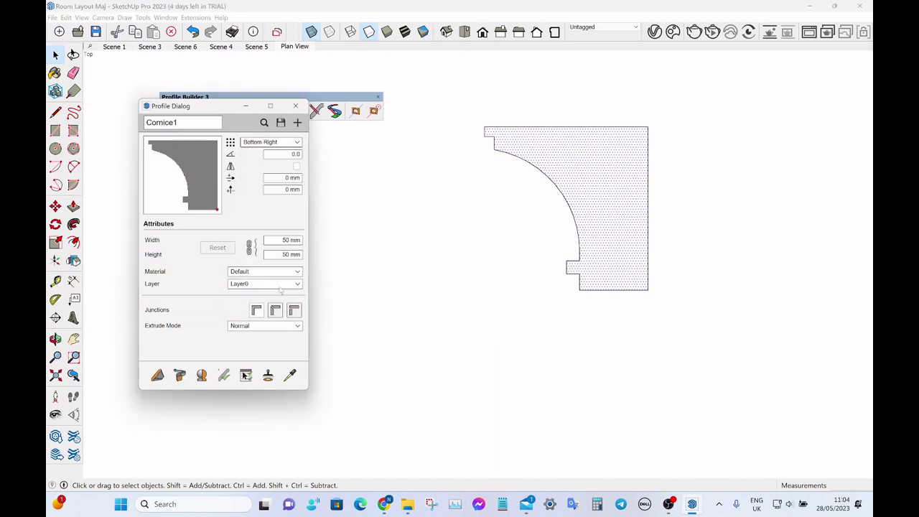
click(297, 166)
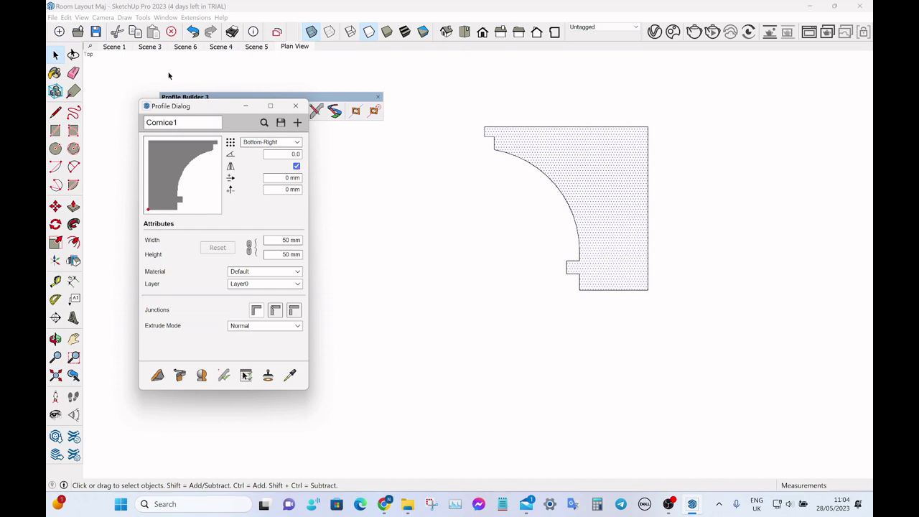
Step: In Scene 1, build the Cornice1 profile along the top front edge of the wall cabinet left of the window and back along its exposed side
click(113, 48)
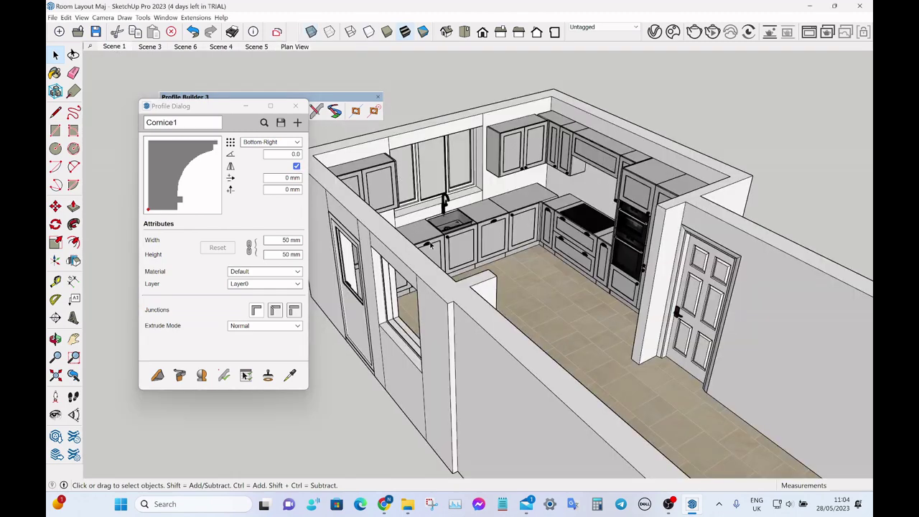
middle_drag(619, 234, 641, 229)
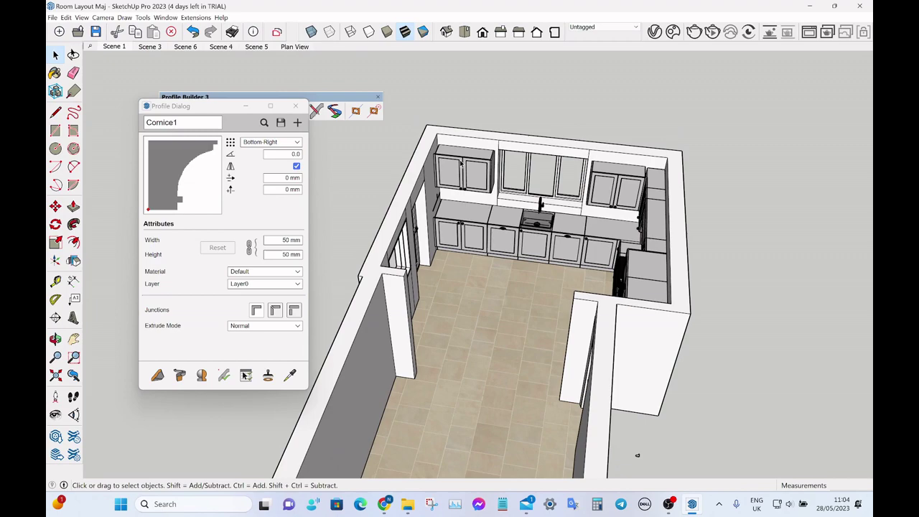
scroll(461, 164, up, 5)
middle_drag(461, 164, 429, 181)
scroll(516, 162, down, 4)
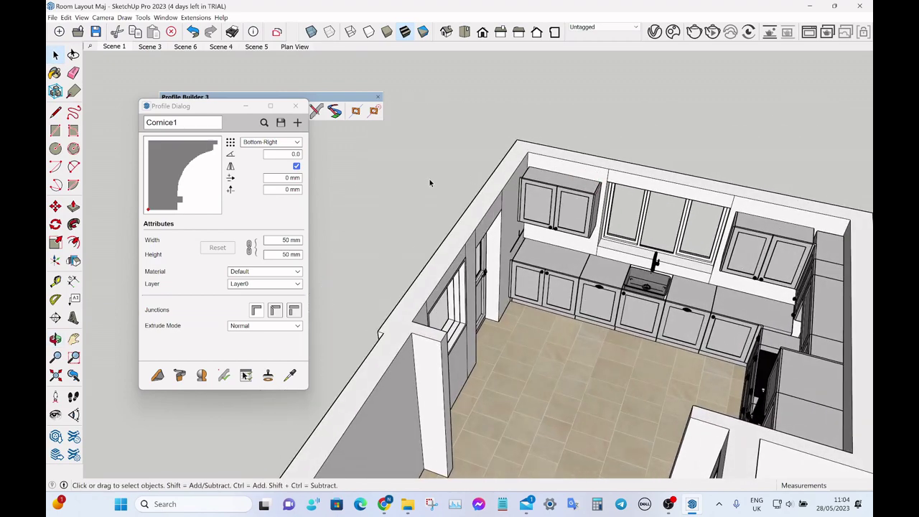
scroll(544, 173, up, 4)
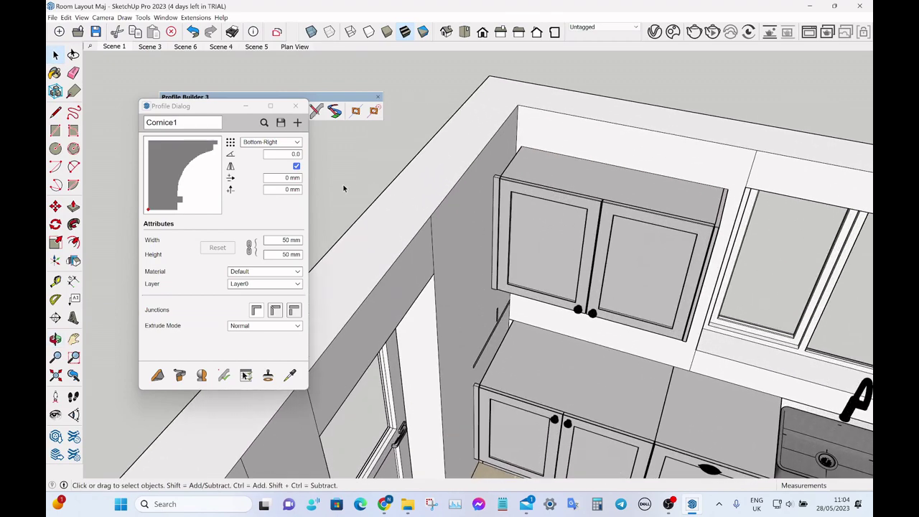
click(157, 379)
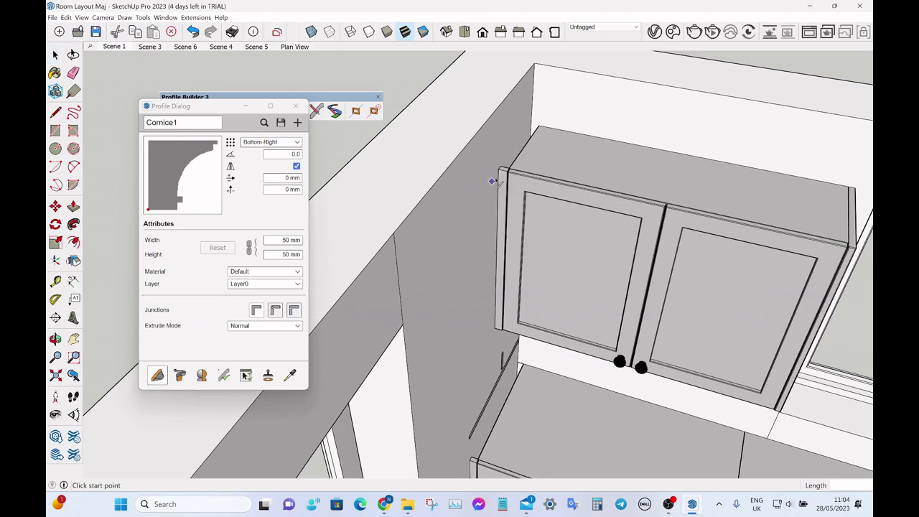
scroll(492, 181, up, 3)
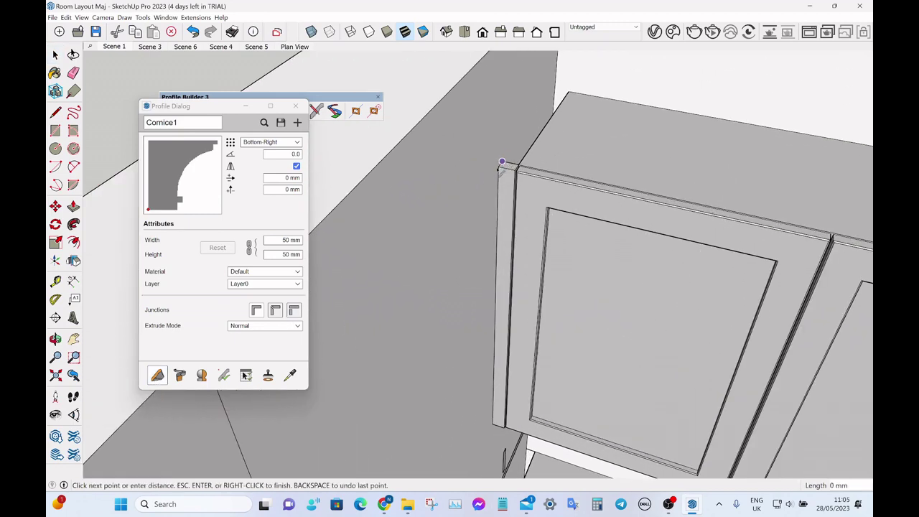
scroll(364, 154, down, 5)
scroll(660, 233, up, 4)
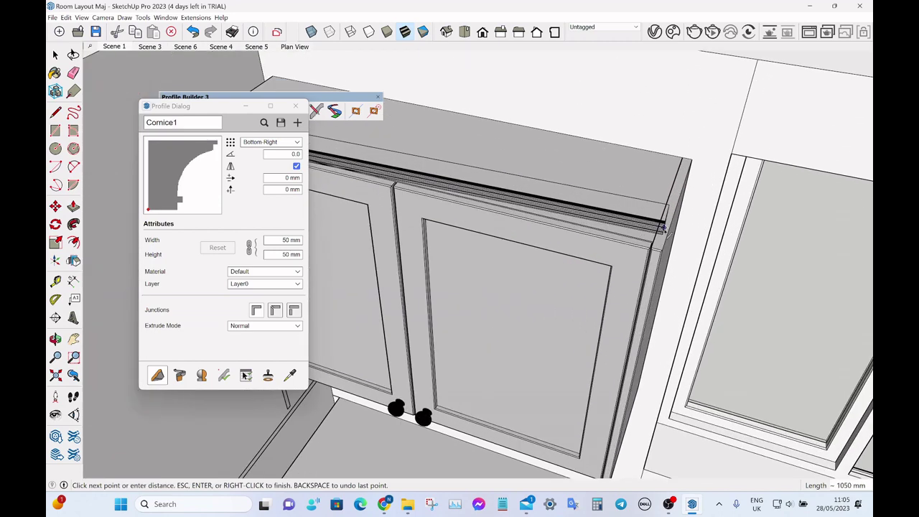
click(660, 244)
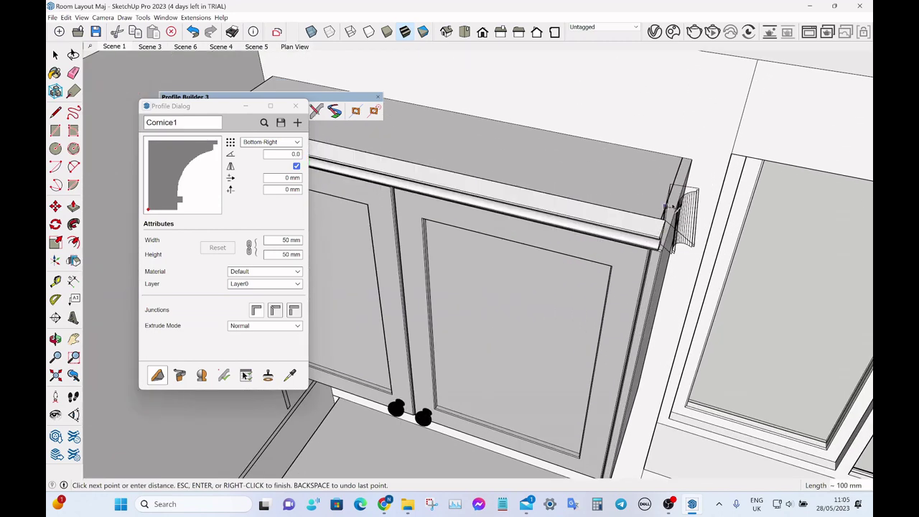
middle_drag(690, 158, 630, 174)
click(553, 95)
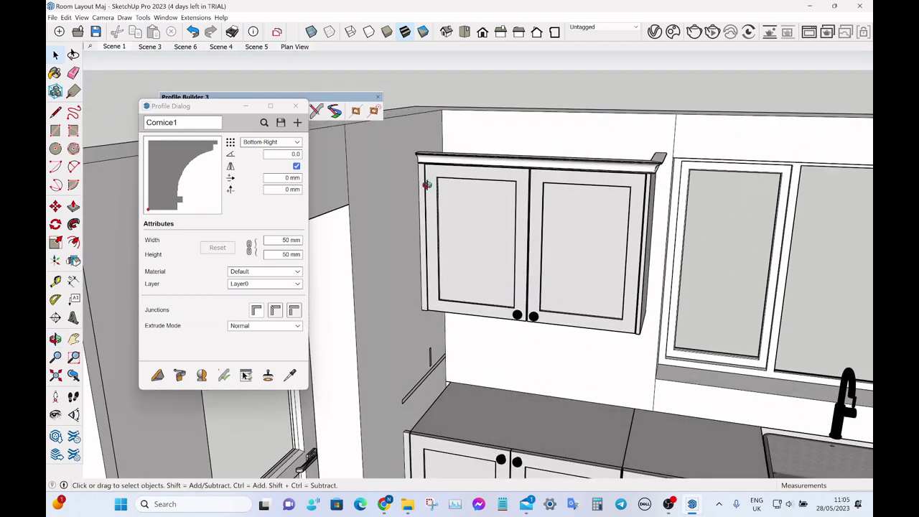
Step: Start a second Cornice1 run at the wall beside the window's right-hand cabinet and build it along the cabinet's exposed top side to the front corner
middle_drag(426, 185, 363, 265)
scroll(363, 266, down, 5)
scroll(605, 182, up, 10)
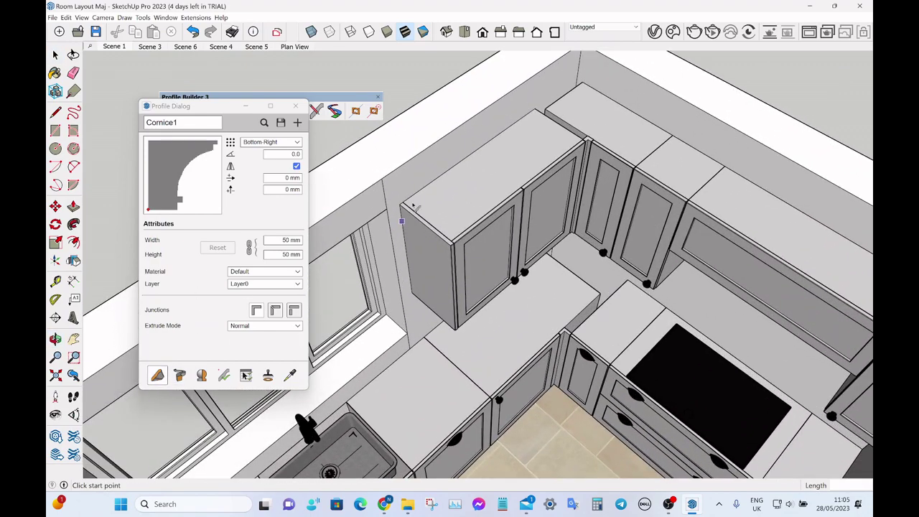
scroll(413, 205, up, 5)
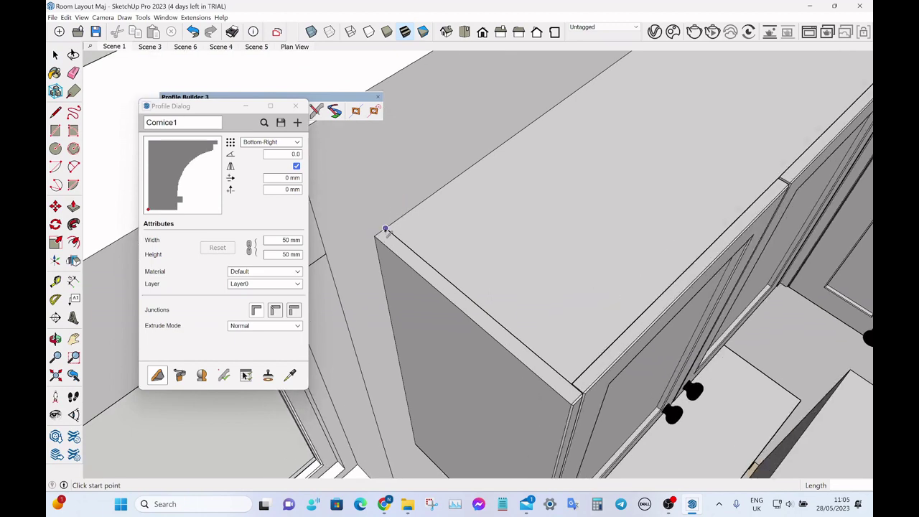
click(385, 229)
click(575, 388)
scroll(436, 402, down, 5)
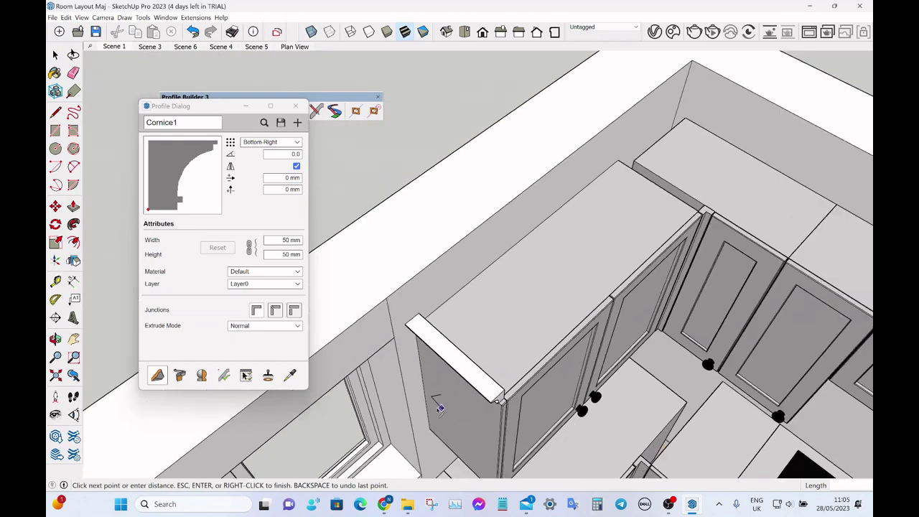
Step: Continue the cornice along the cabinet fronts, around the inner corner and over the hob, out to the tall units' front and across to the wall
scroll(683, 243, up, 5)
scroll(609, 276, up, 2)
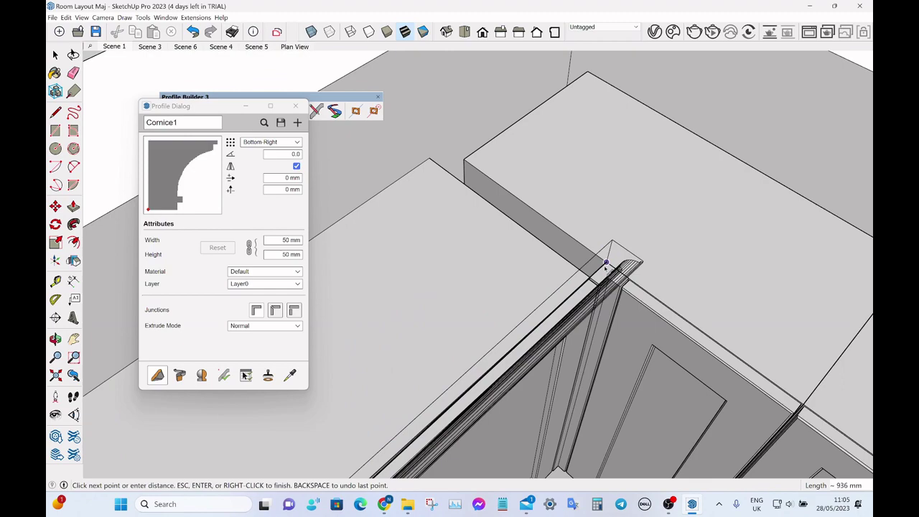
scroll(494, 237, down, 8)
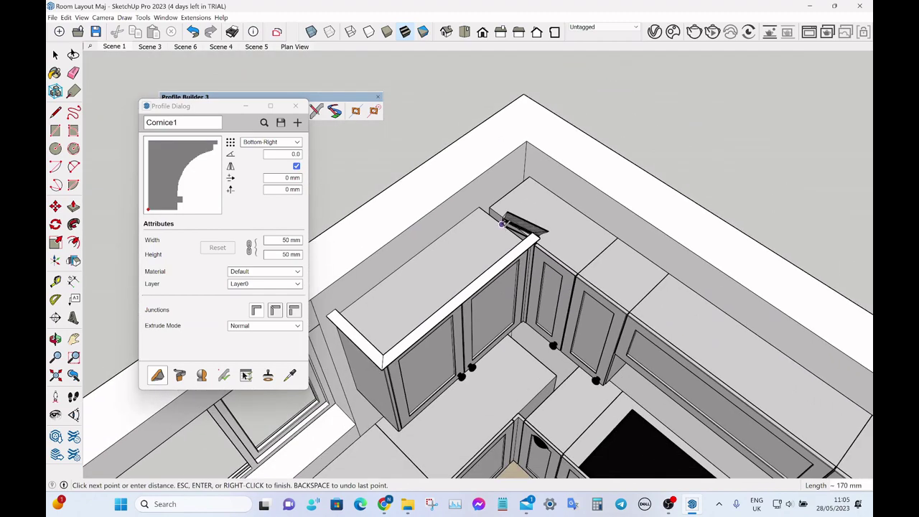
scroll(585, 219, up, 8)
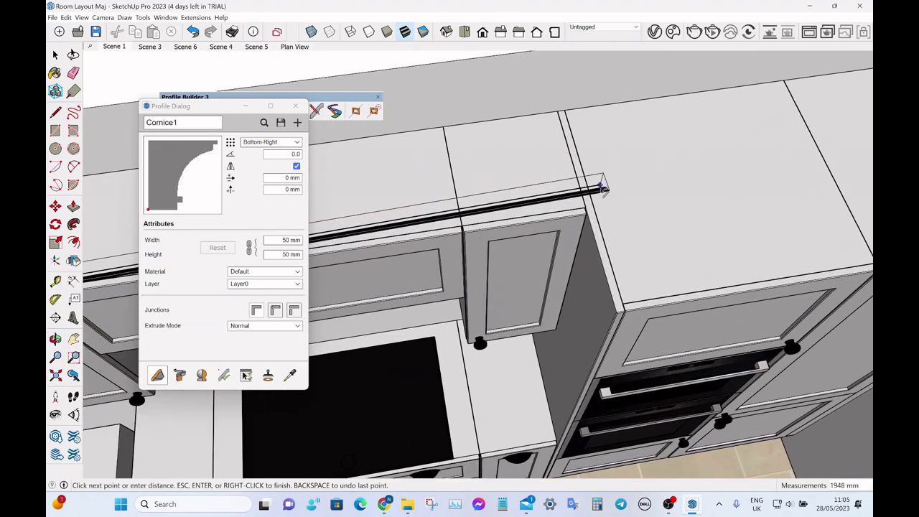
click(593, 217)
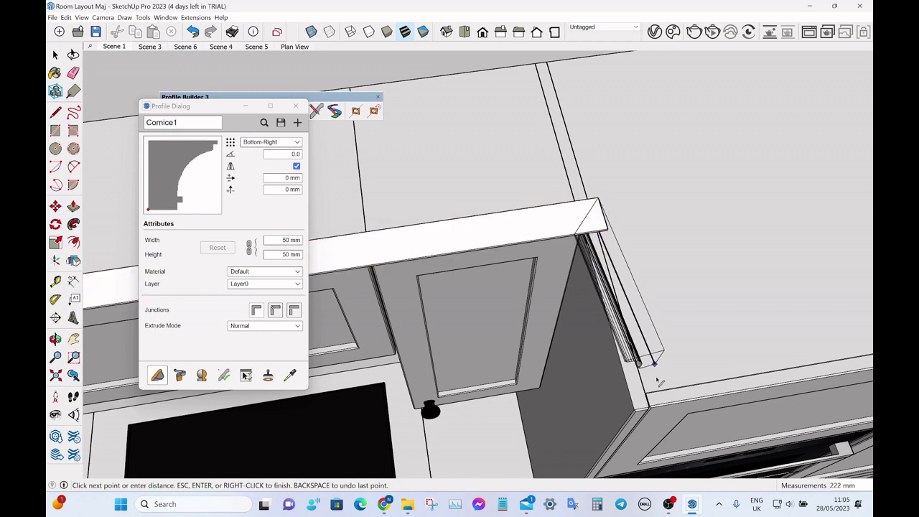
scroll(398, 365, down, 3)
scroll(398, 364, down, 4)
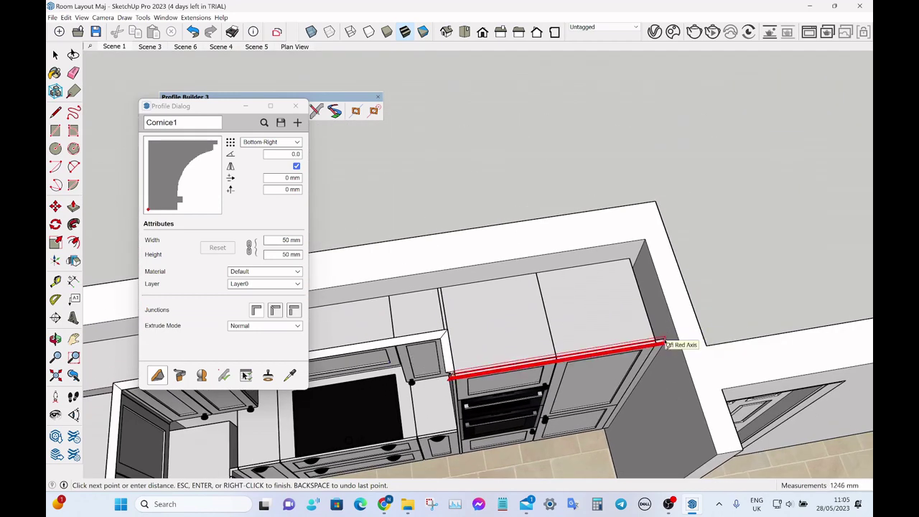
scroll(743, 217, down, 4)
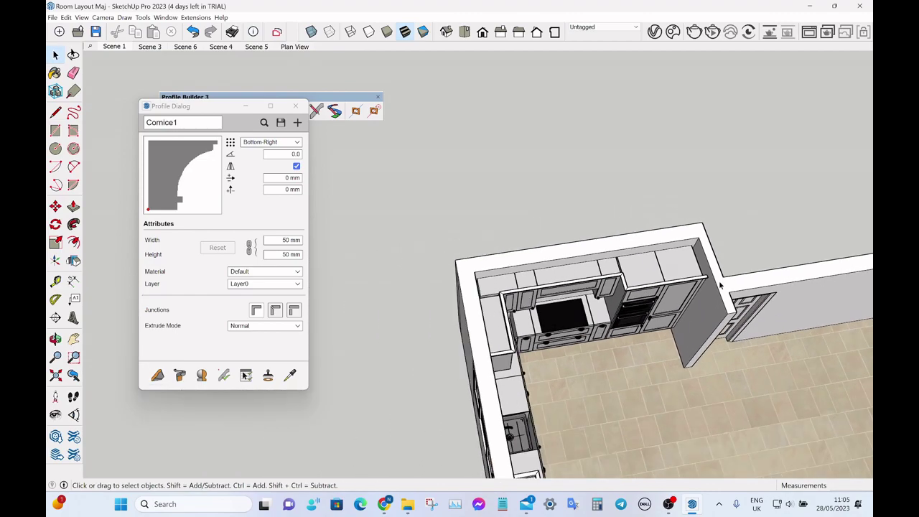
Step: Sample the Pale Grey3 material from a wall cabinet door and paint the long cornice run with it
middle_drag(720, 284, 468, 94)
scroll(587, 304, up, 4)
mouse_move(587, 303)
middle_down()
mouse_move(618, 251)
mouse_move(564, 254)
mouse_move(623, 250)
mouse_move(633, 282)
middle_up()
scroll(627, 279, down, 4)
scroll(559, 260, up, 4)
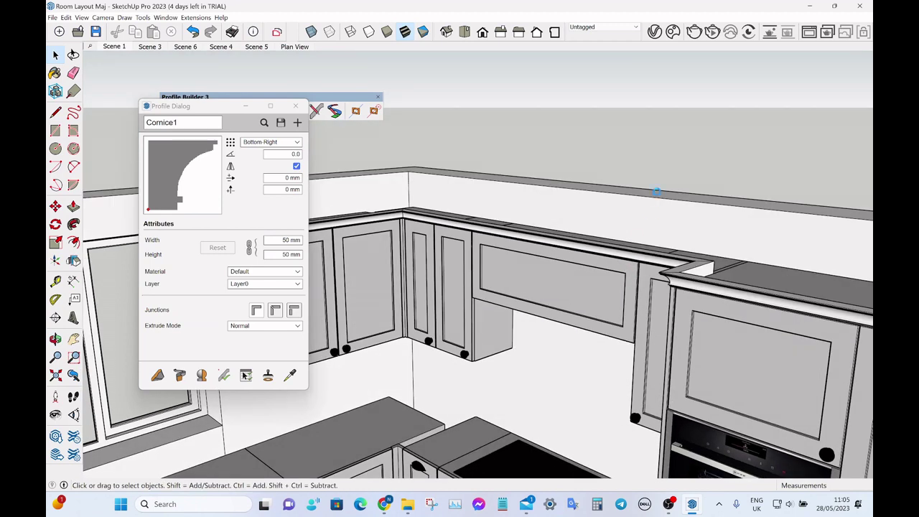
key(b)
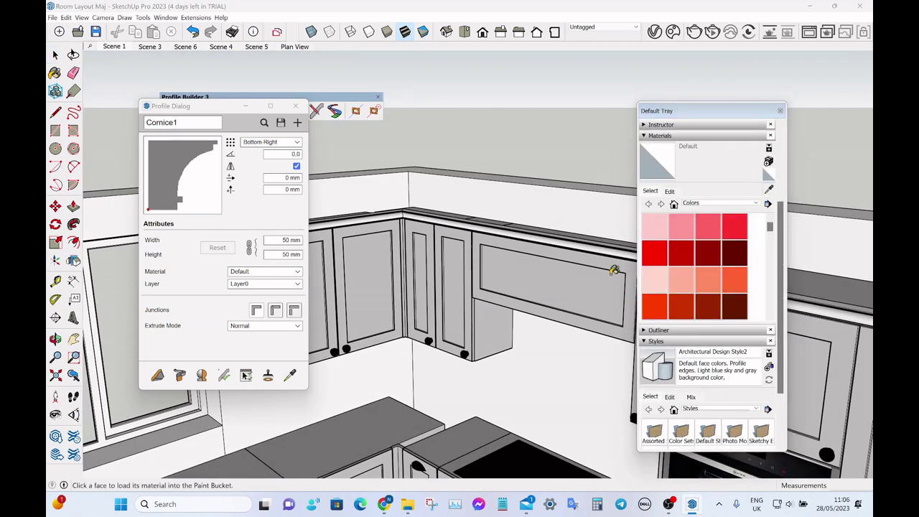
click(614, 270)
click(780, 111)
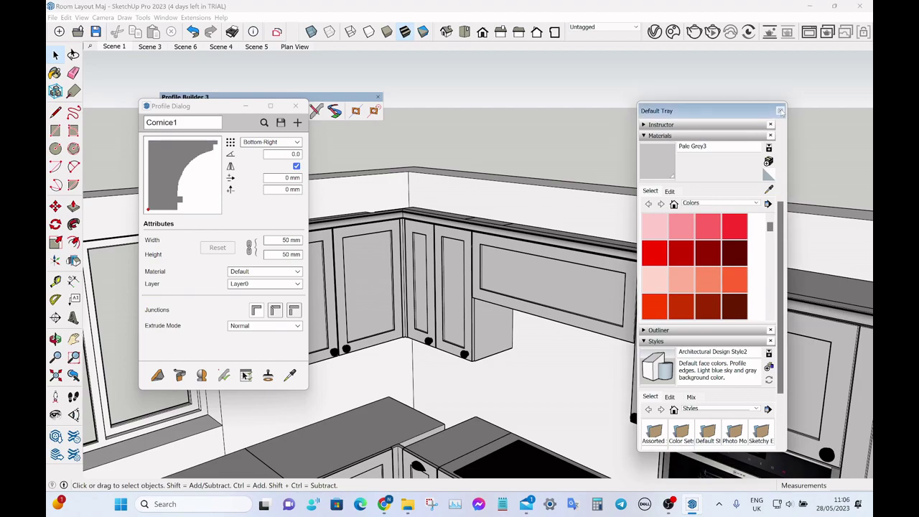
Step: Paint the short cornice run on the wall cabinet left of the window with Pale Grey3 and close the materials tray
middle_drag(747, 136, 622, 236)
scroll(743, 191, down, 7)
scroll(321, 235, up, 5)
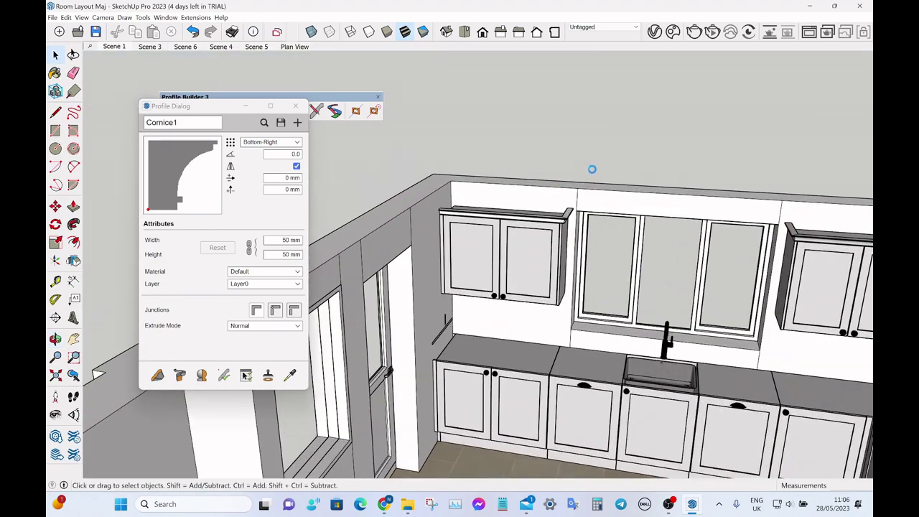
click(660, 162)
scroll(567, 209, up, 3)
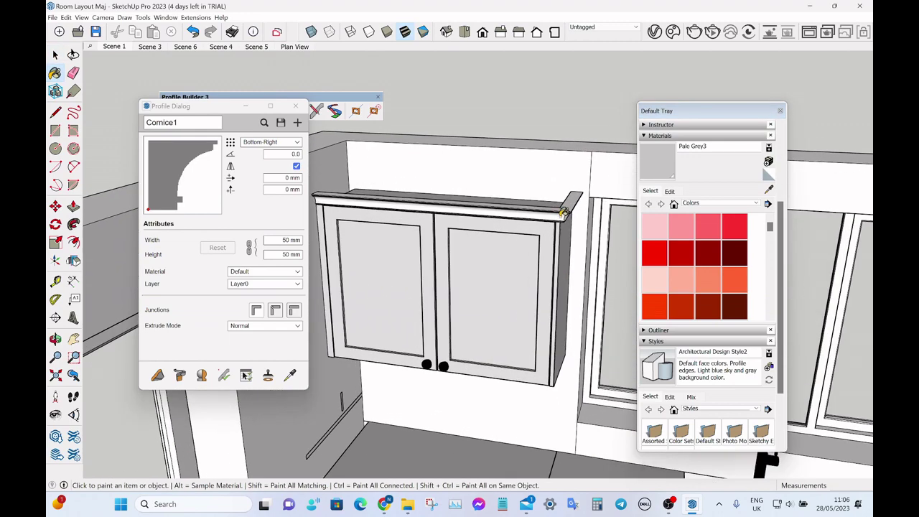
scroll(585, 199, down, 1)
key(space)
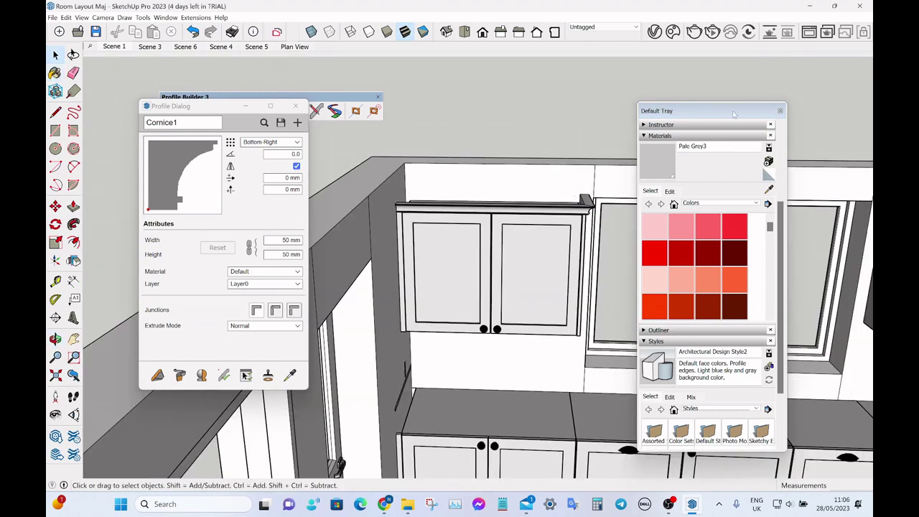
click(780, 111)
Step: Delete the black hob from the worktop above the wide drawer unit
middle_drag(599, 237, 655, 134)
scroll(564, 232, down, 3)
scroll(676, 160, up, 3)
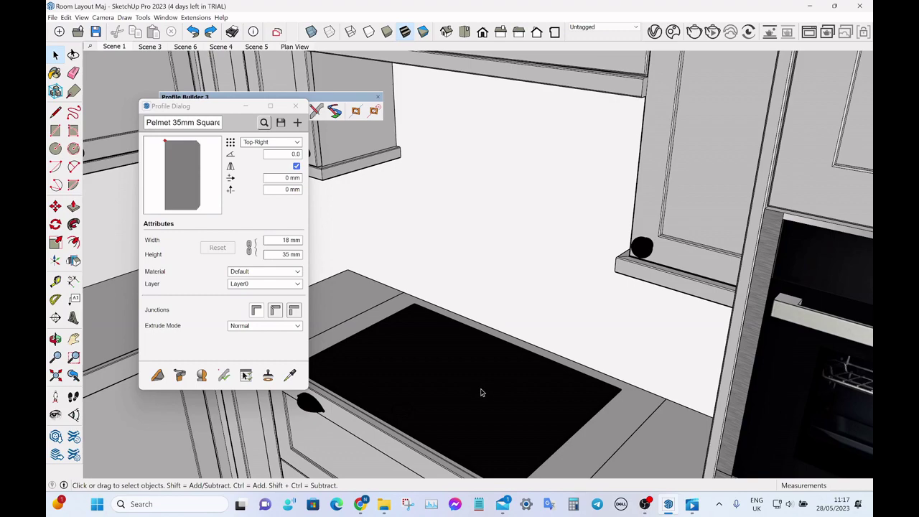
click(482, 392)
key(Delete)
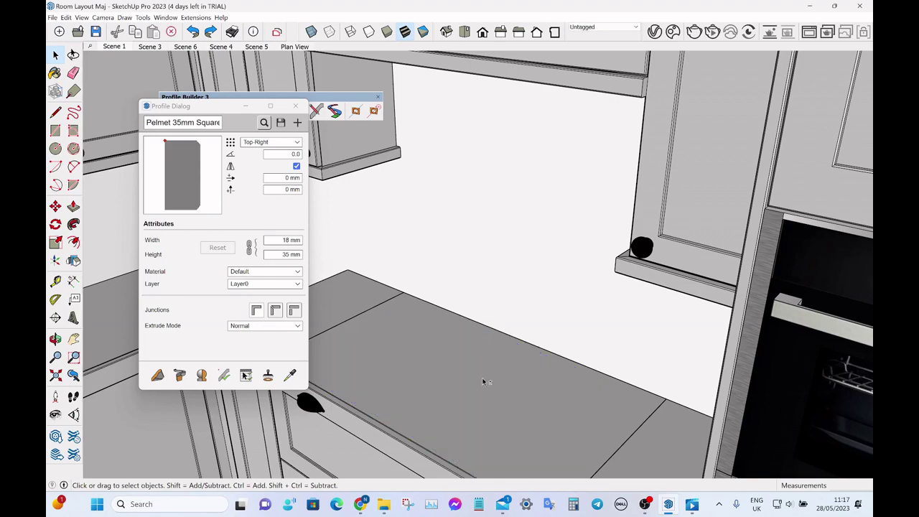
Step: Load the saved Worktop 20mm profile from the recently used profiles
scroll(554, 295, down, 8)
middle_drag(622, 278, 460, 249)
scroll(543, 276, down, 5)
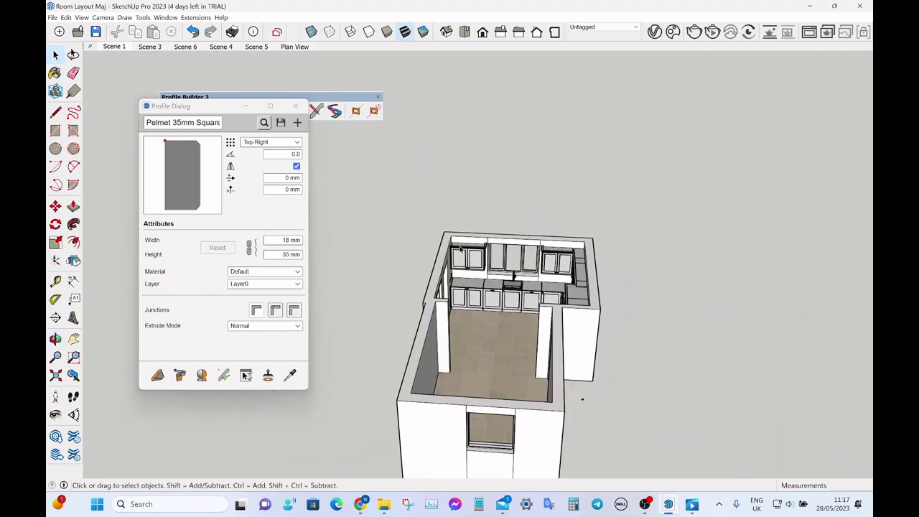
click(264, 123)
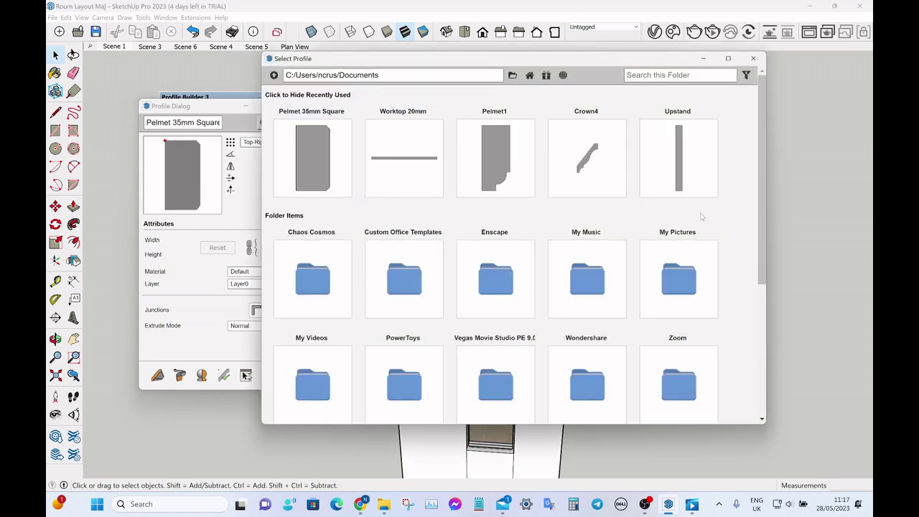
click(403, 159)
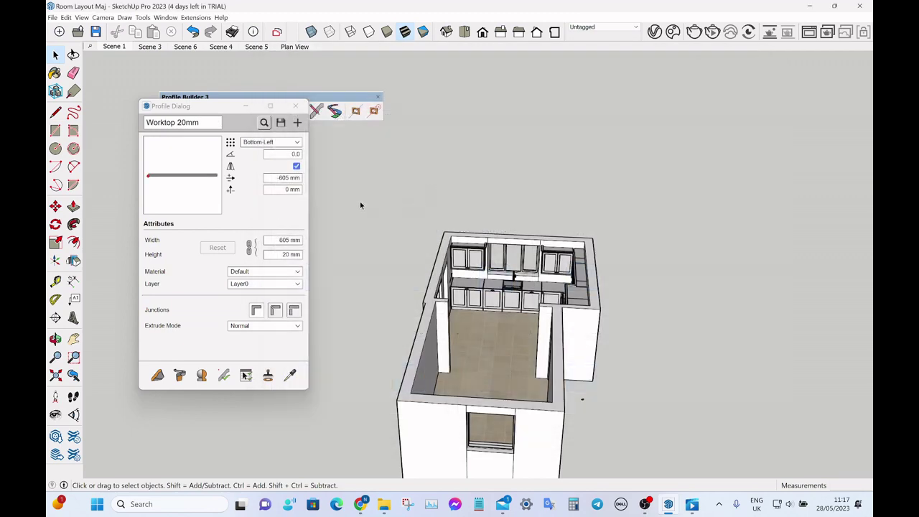
Step: Build the Worktop 20mm profile from the side wall corner along the window wall to the inner corner of the base units
click(158, 375)
scroll(410, 205, up, 8)
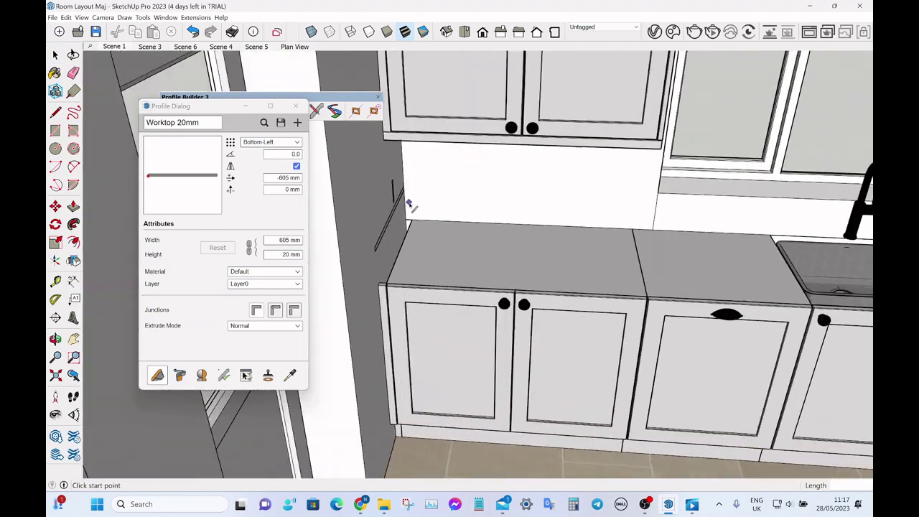
scroll(408, 208, up, 3)
click(412, 236)
scroll(403, 251, down, 10)
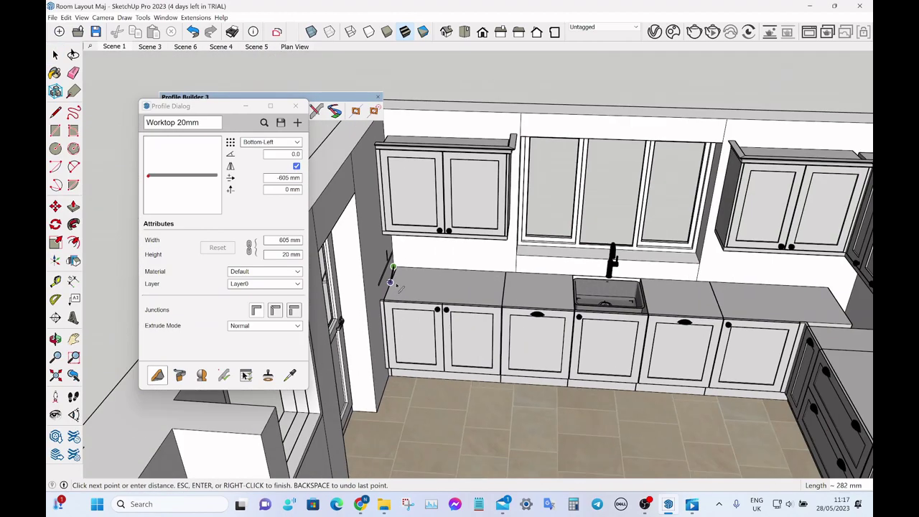
middle_drag(395, 283, 511, 302)
scroll(633, 229, up, 8)
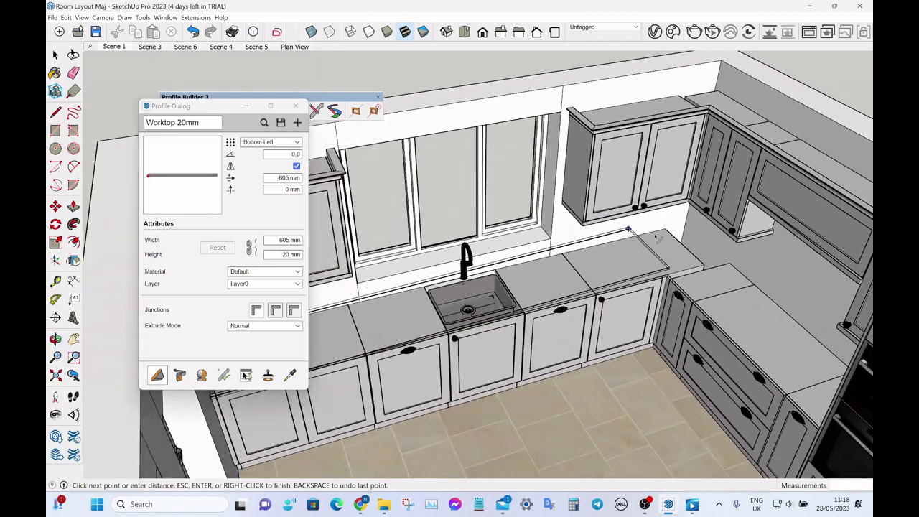
scroll(482, 312, down, 10)
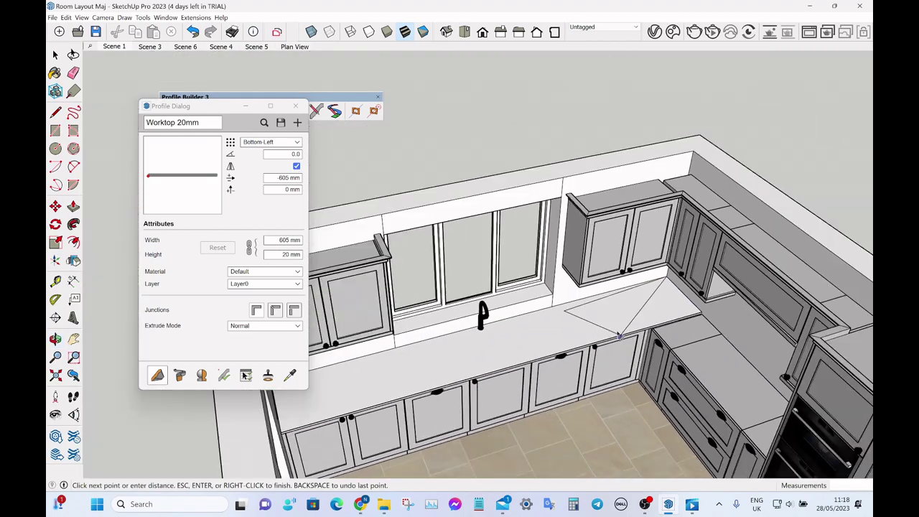
Step: Continue the worktop from the inner corner along the drawer units to the tall oven unit and finish the run
middle_drag(503, 309, 607, 172)
scroll(609, 175, up, 10)
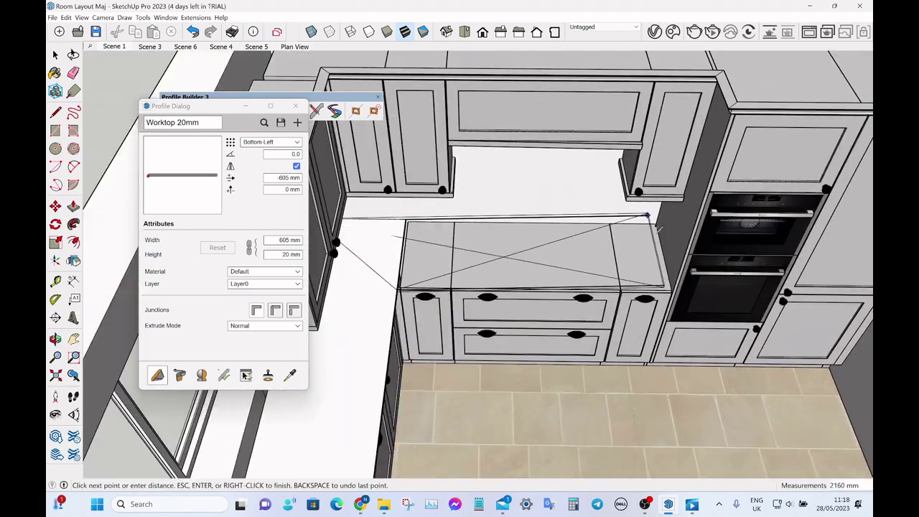
scroll(516, 284, down, 10)
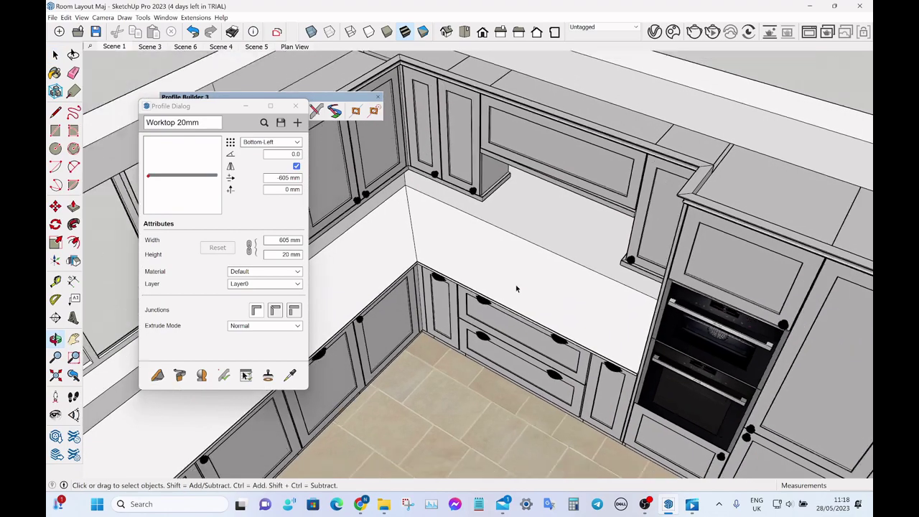
Step: Draw a rectangle on the worktop above the sink and push it through to cut an opening
middle_drag(516, 285, 446, 287)
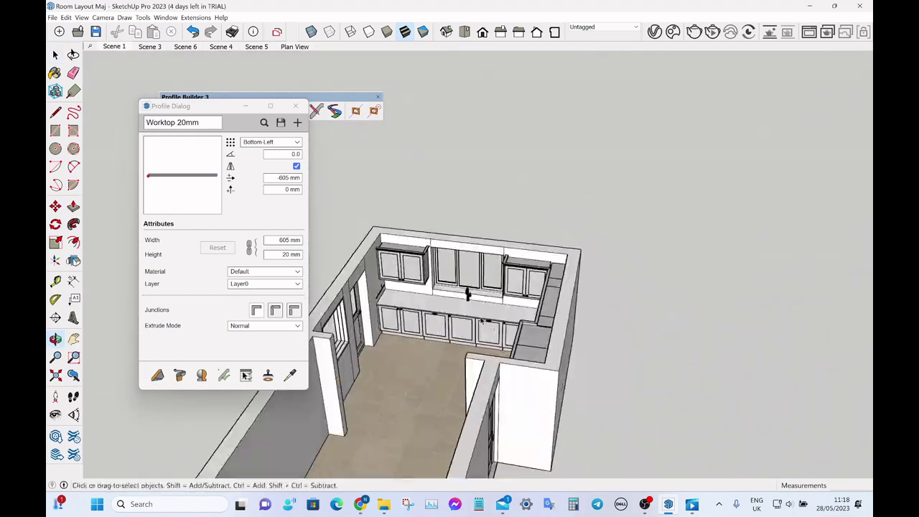
scroll(445, 287, up, 10)
click(438, 276)
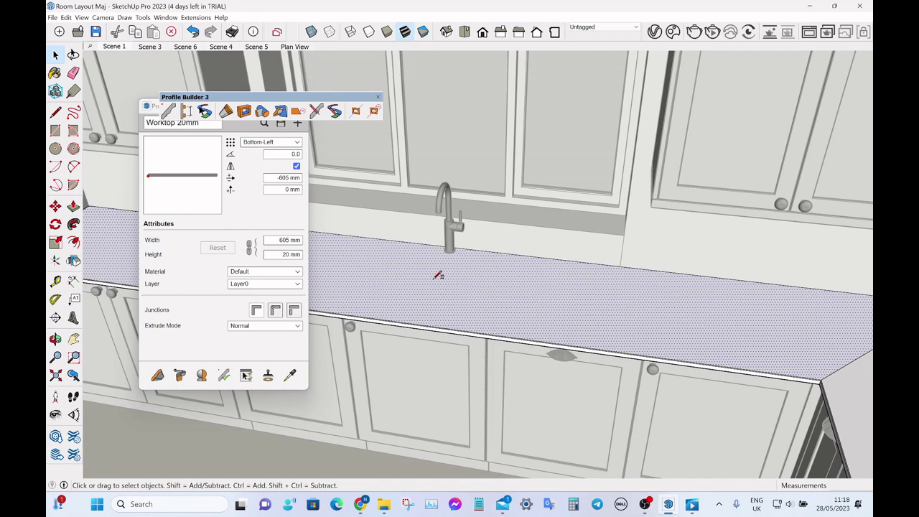
click(482, 302)
key(space)
click(452, 287)
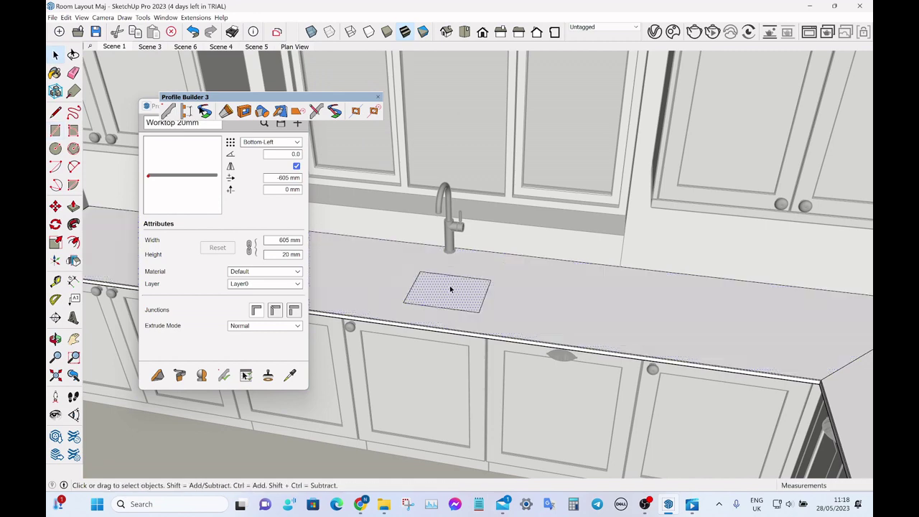
scroll(452, 287, up, 6)
key(p)
click(453, 300)
key(space)
scroll(544, 303, down, 6)
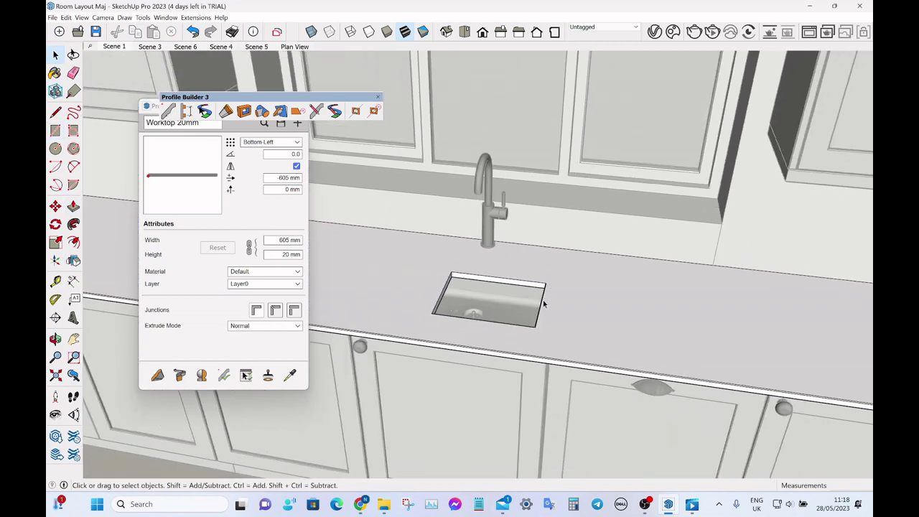
Step: Move the left edge of the sink cut-out outwards to widen the opening towards the sink's left side
middle_drag(543, 304, 567, 319)
drag(436, 259, 488, 329)
scroll(488, 330, up, 3)
key(m)
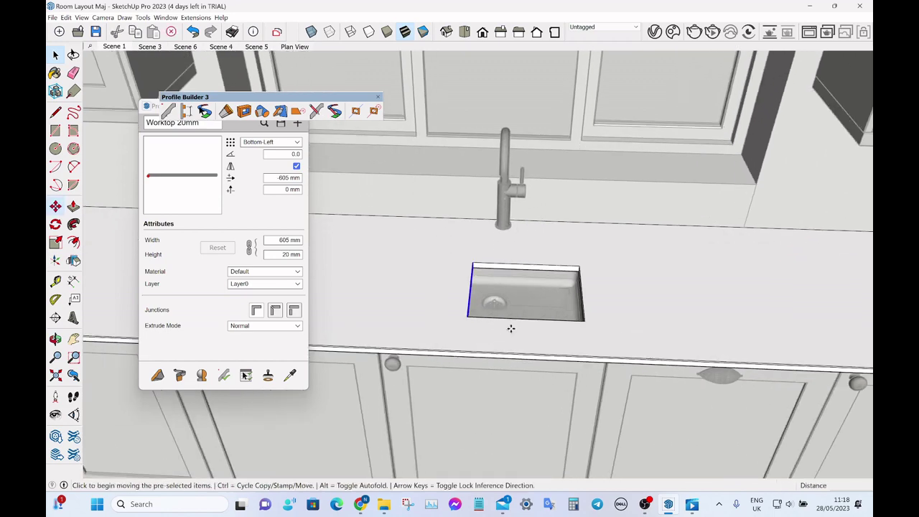
click(510, 328)
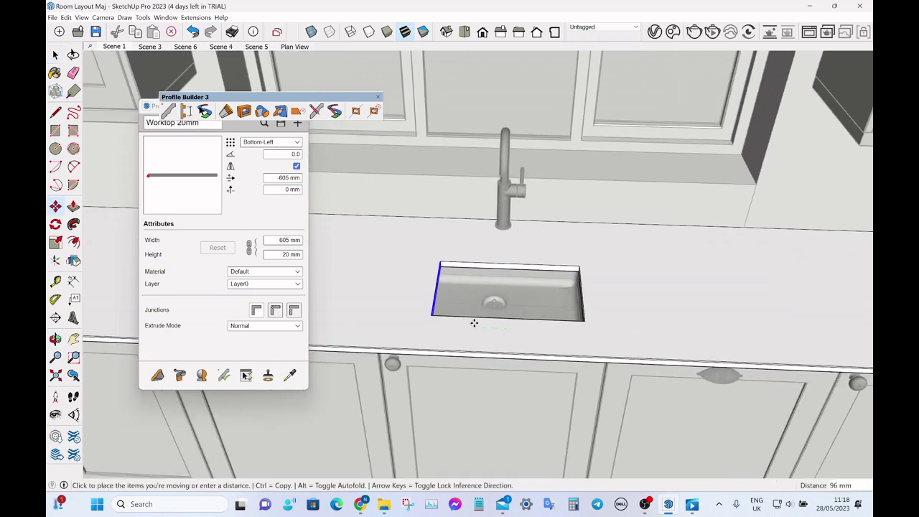
click(434, 321)
key(space)
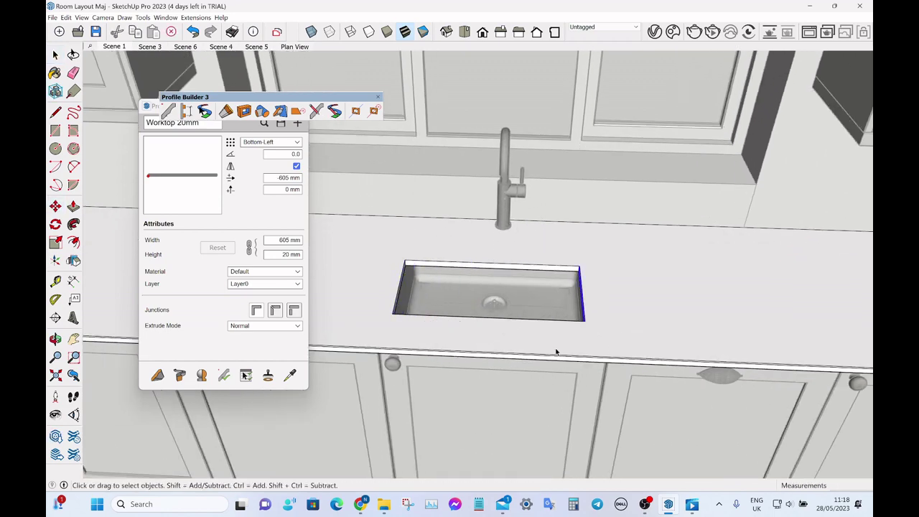
Step: Push the rear inner face of the sink cut-out about 140 mm back towards the tap
key(Escape)
scroll(511, 271, up, 5)
middle_drag(513, 271, 436, 248)
click(553, 263)
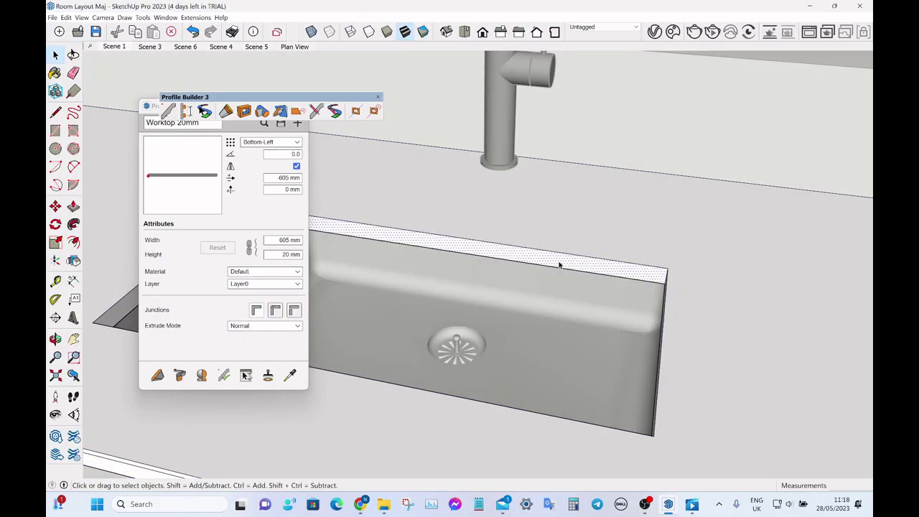
key(p)
click(560, 266)
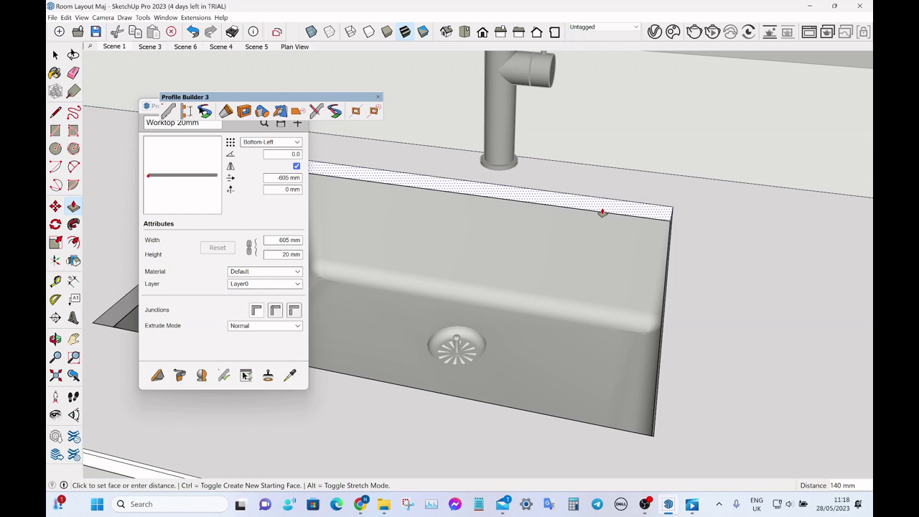
click(604, 215)
key(space)
Step: Load the saved Upstand profile and mirror it
scroll(626, 262, down, 4)
middle_drag(620, 289, 707, 315)
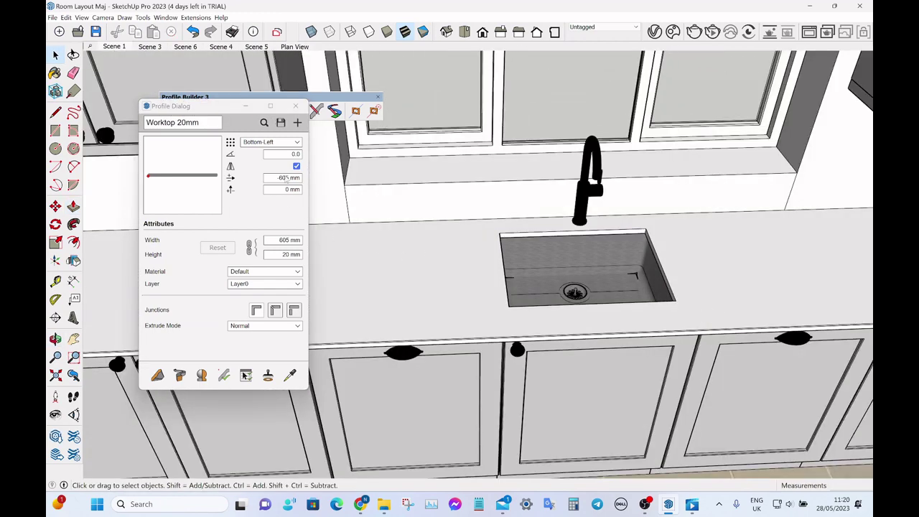
click(264, 123)
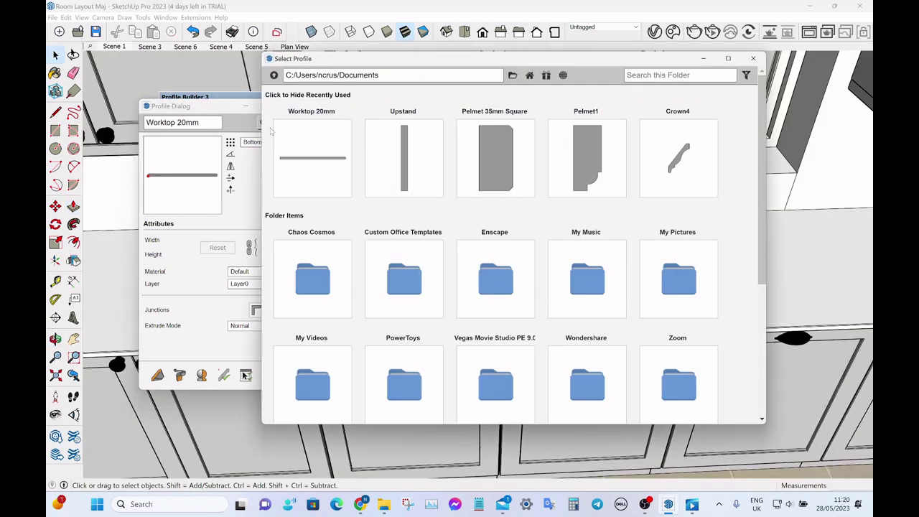
click(410, 180)
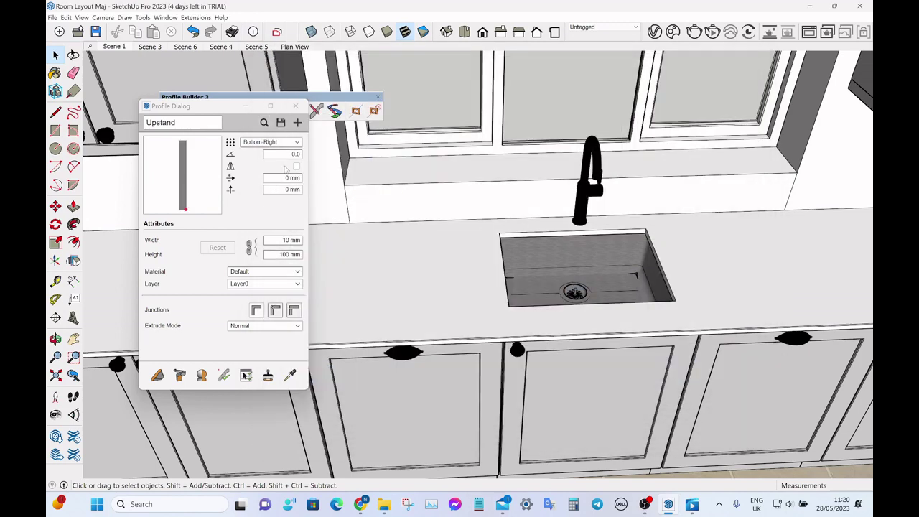
click(297, 166)
click(246, 375)
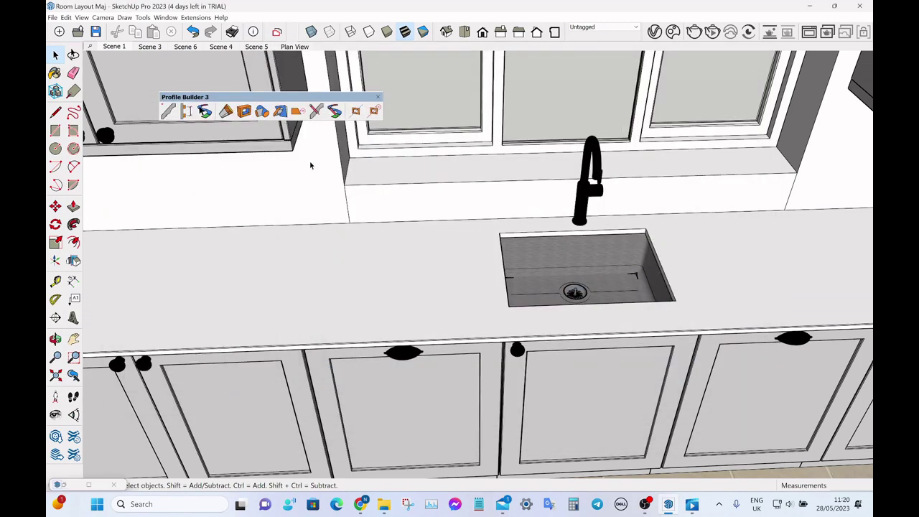
click(170, 111)
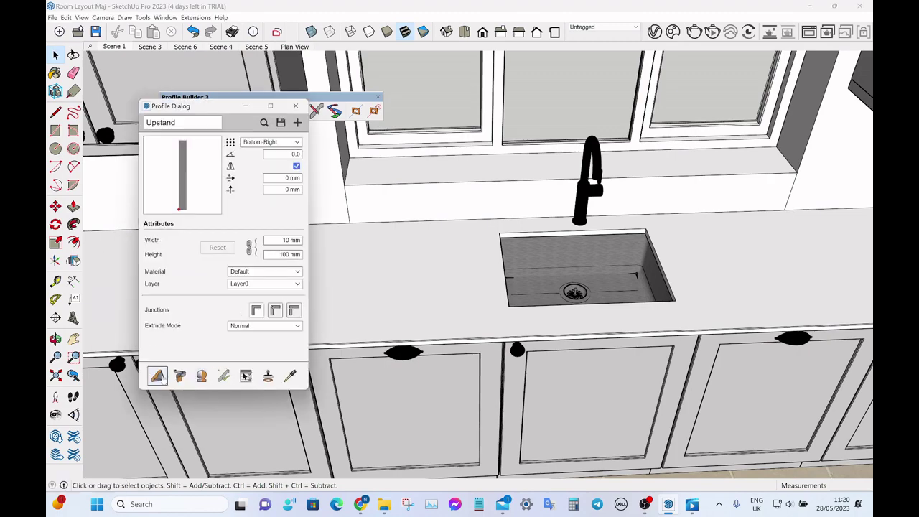
Step: Build the Upstand profile from the worktop's front corner along the side wall and window wall to the inner corner
click(160, 378)
scroll(660, 291, down, 7)
middle_drag(671, 282, 498, 283)
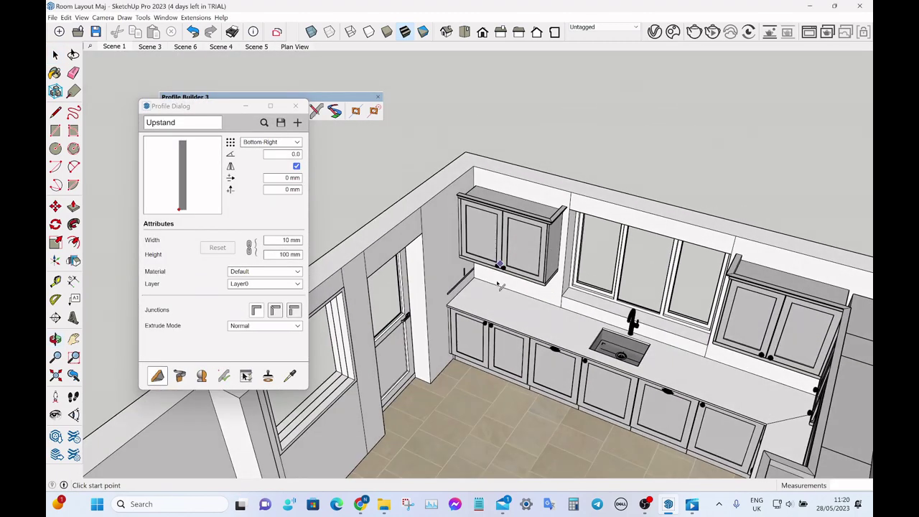
scroll(445, 309, up, 5)
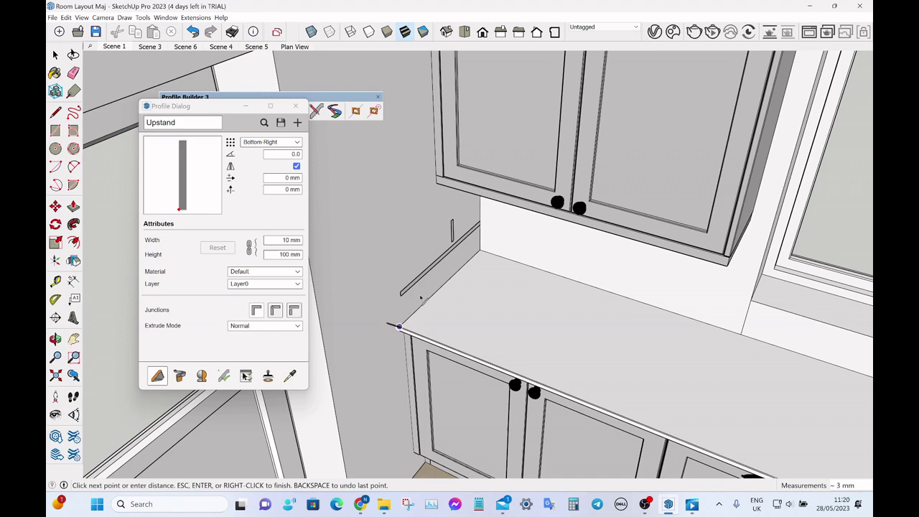
scroll(482, 268, down, 8)
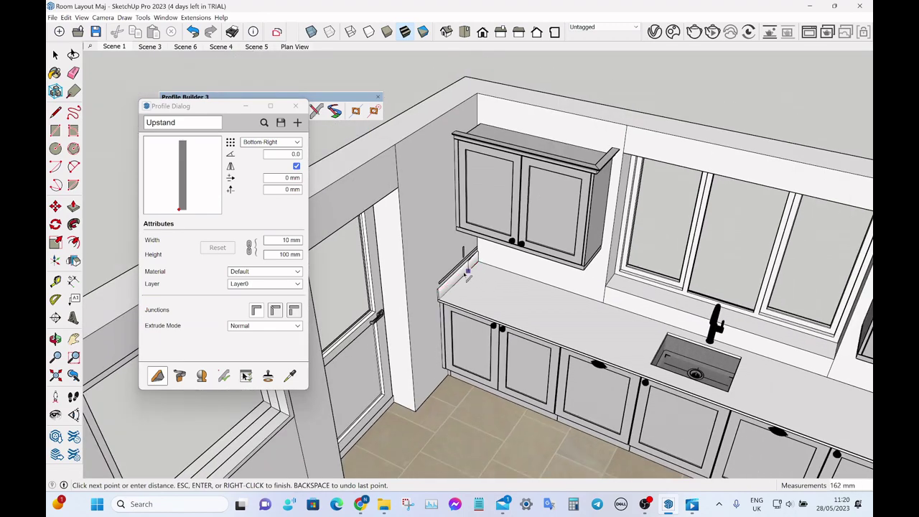
middle_drag(483, 267, 546, 252)
scroll(600, 237, up, 3)
scroll(600, 237, up, 3)
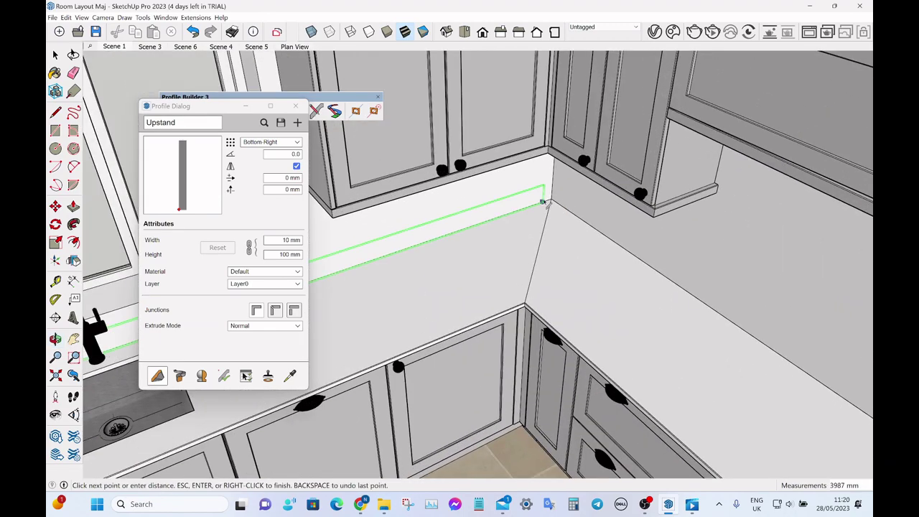
click(552, 200)
Step: Continue the upstand from the inner corner along the back of the worktop to the tall oven unit and finish the run
middle_drag(555, 202, 763, 322)
scroll(580, 249, down, 5)
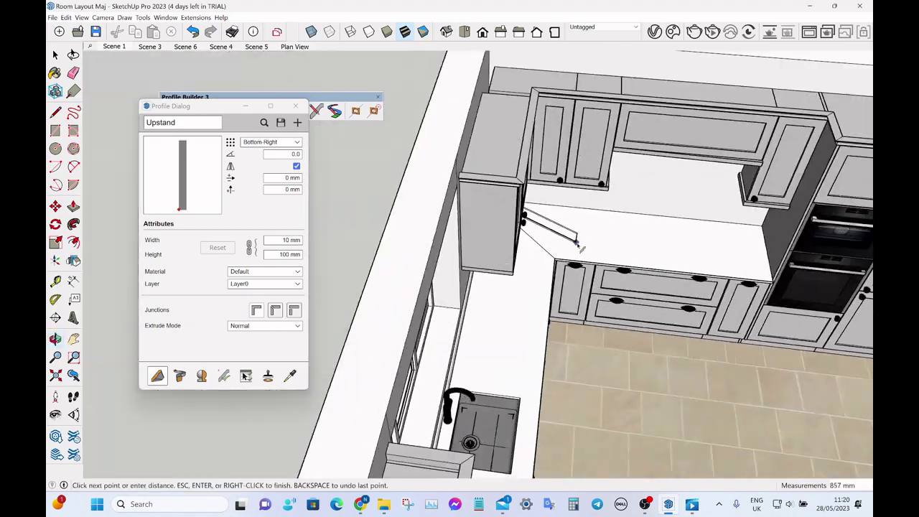
scroll(693, 252, up, 3)
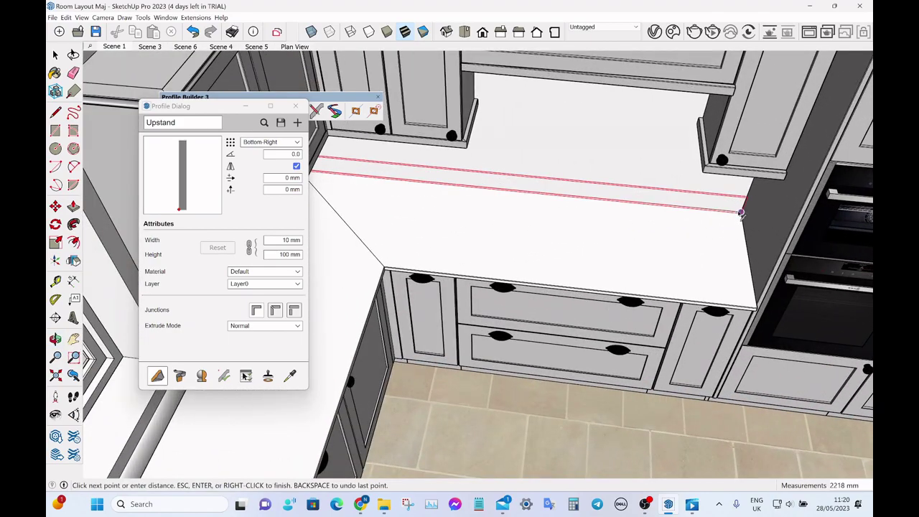
click(741, 212)
key(Return)
Step: Examine the kitchen's worktop, upstand and cornice runs from several angles
middle_drag(726, 229, 517, 237)
scroll(609, 234, down, 4)
middle_drag(609, 234, 402, 238)
scroll(549, 201, down, 4)
scroll(398, 301, up, 3)
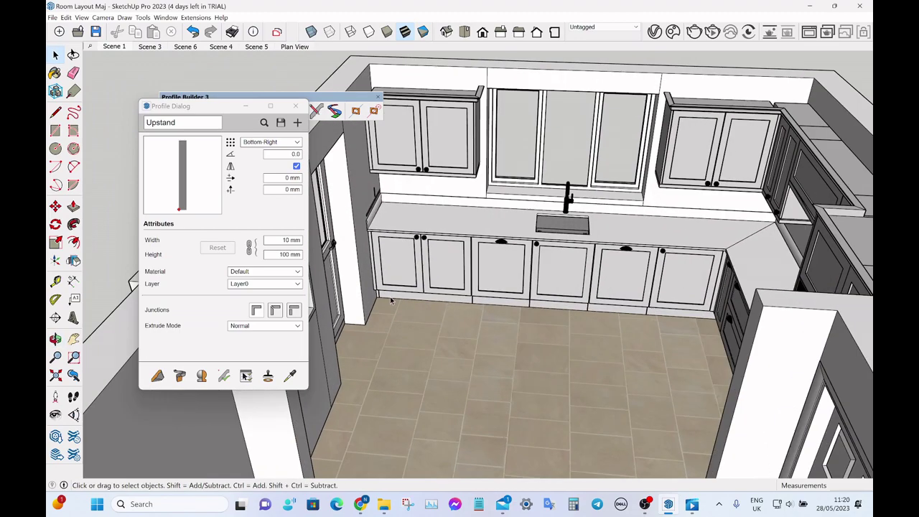
middle_drag(504, 304, 590, 336)
scroll(532, 295, down, 4)
middle_drag(504, 286, 580, 242)
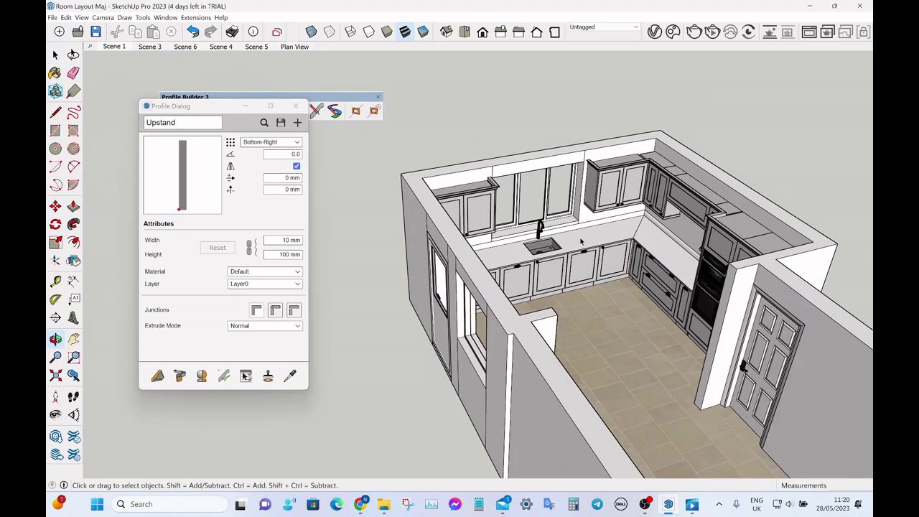
scroll(585, 232, up, 2)
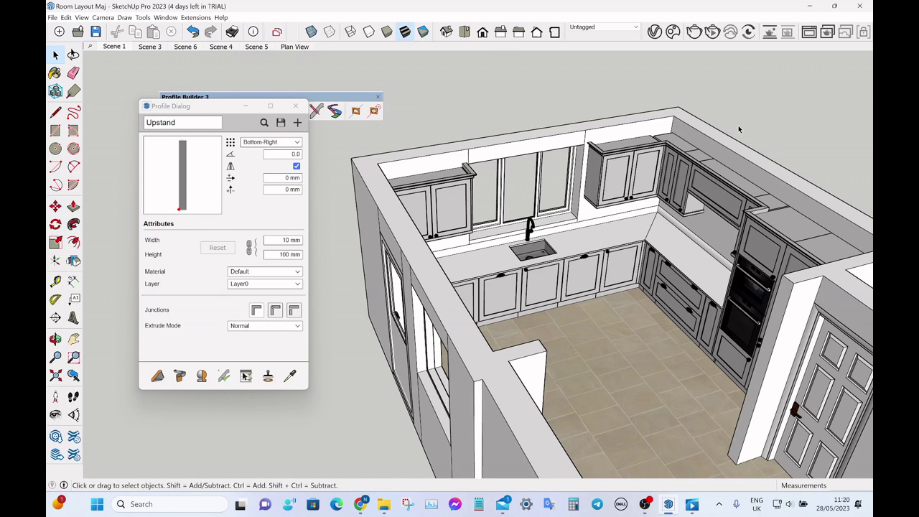